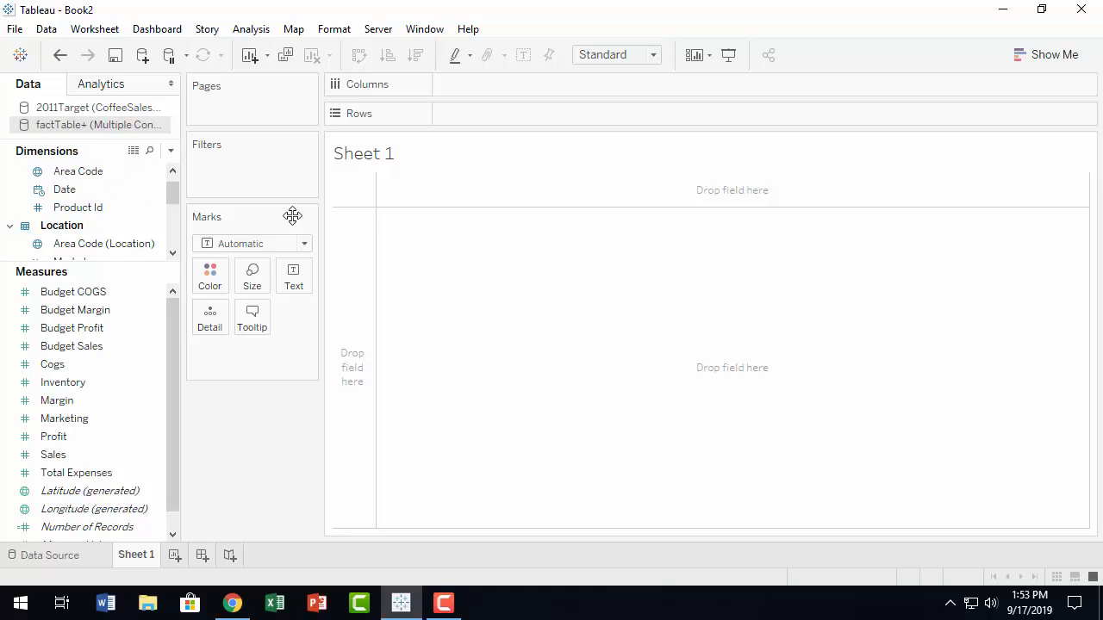
Place Market and Product Type from the factTable+ source on Columns
left_click(90, 210)
left_click_drag(112, 265, 103, 367)
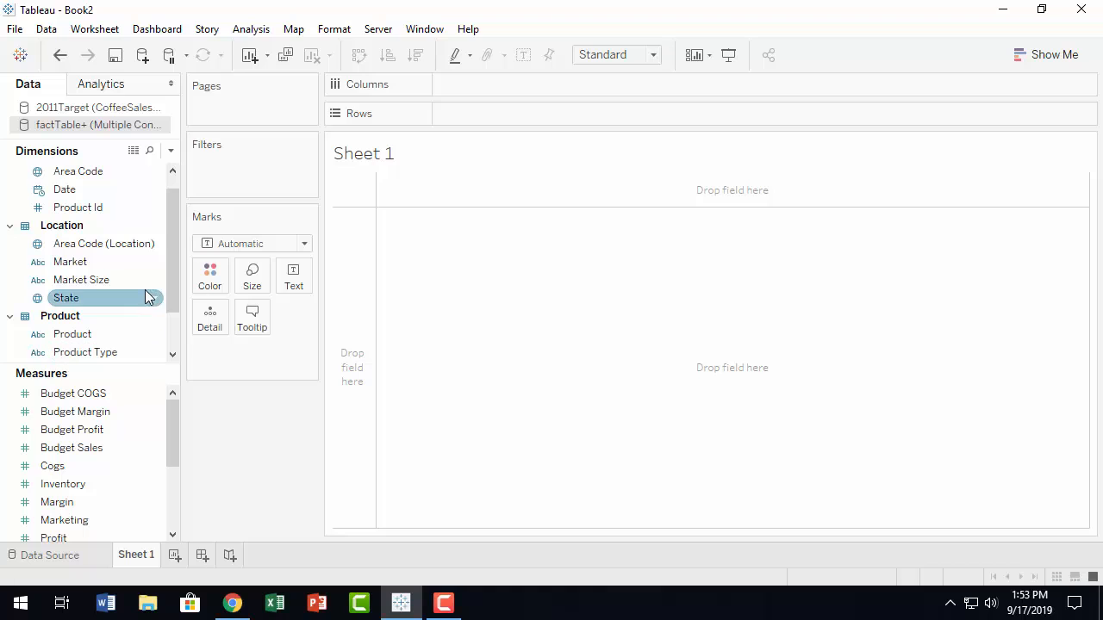
left_click_drag(73, 261, 506, 82)
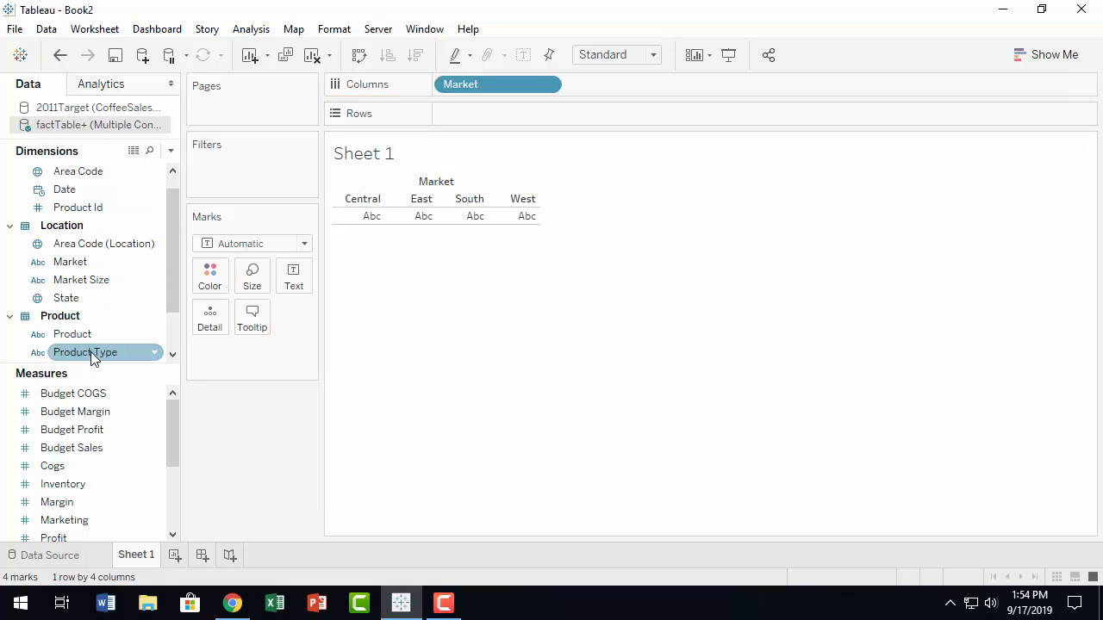
left_click_drag(89, 360, 618, 77)
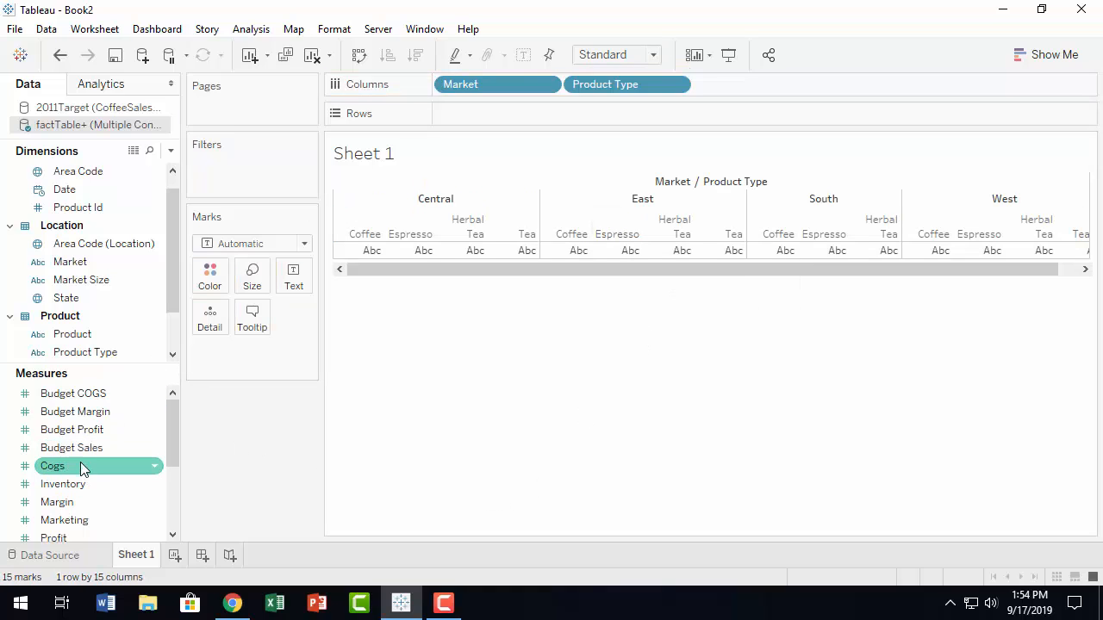
Add the Sales measure to Rows to chart total sales by market and product type
scroll(91, 448, "down", 5)
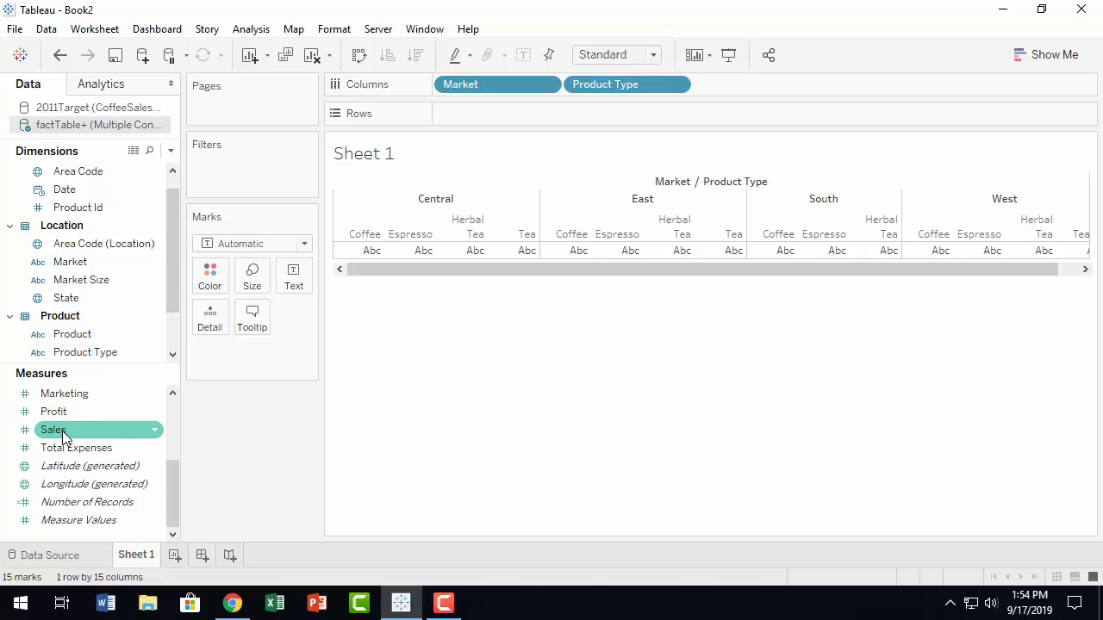
left_click_drag(62, 436, 487, 116)
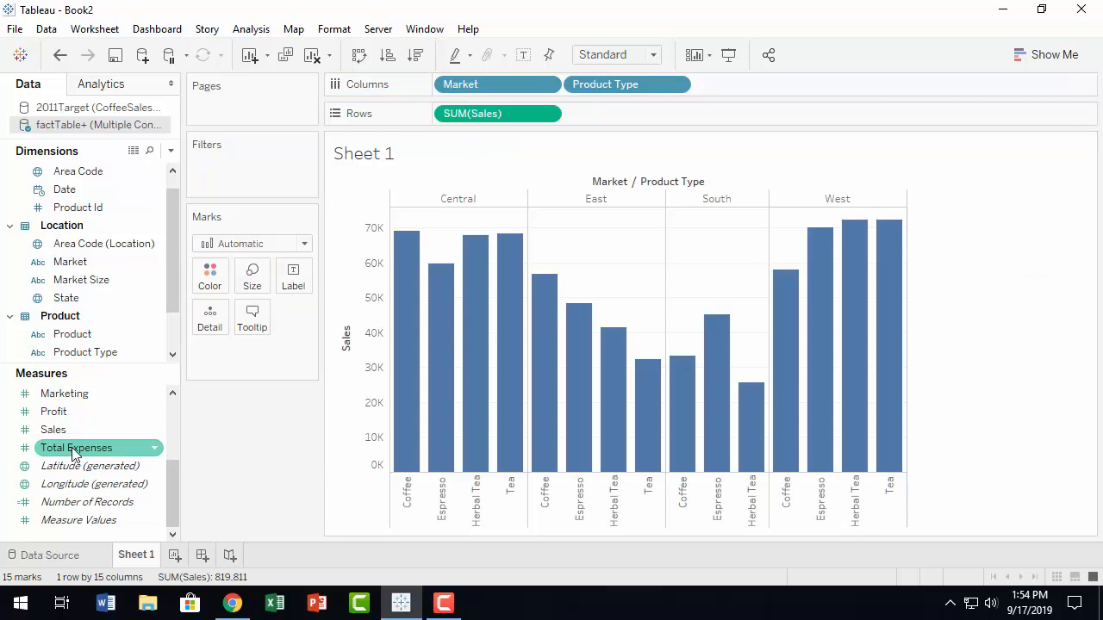
scroll(69, 454, "up", 3)
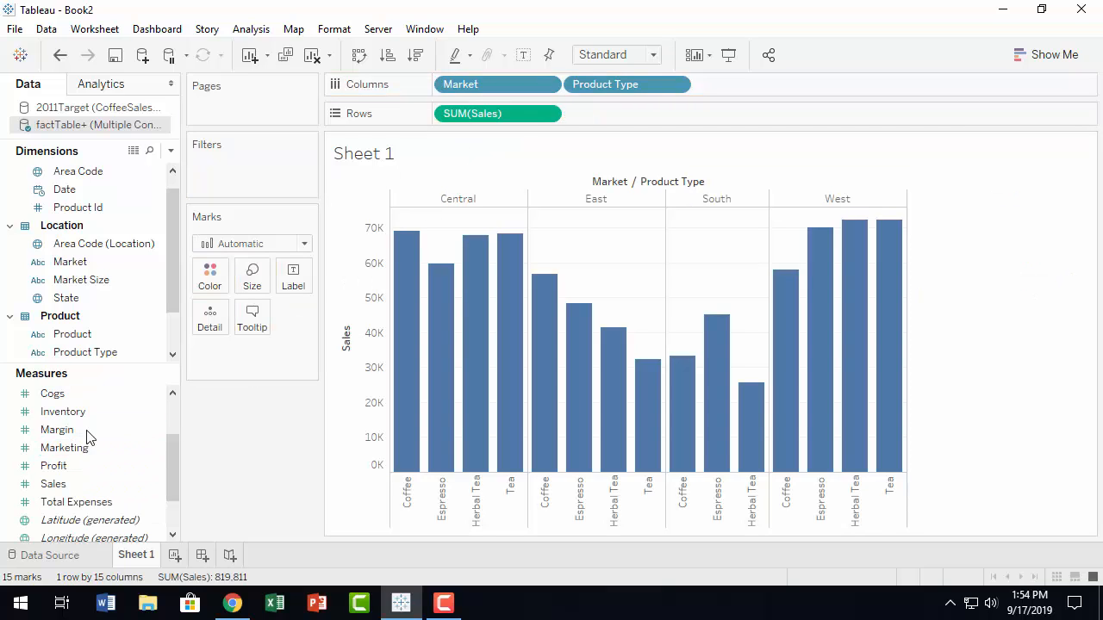
scroll(90, 428, "down", 3)
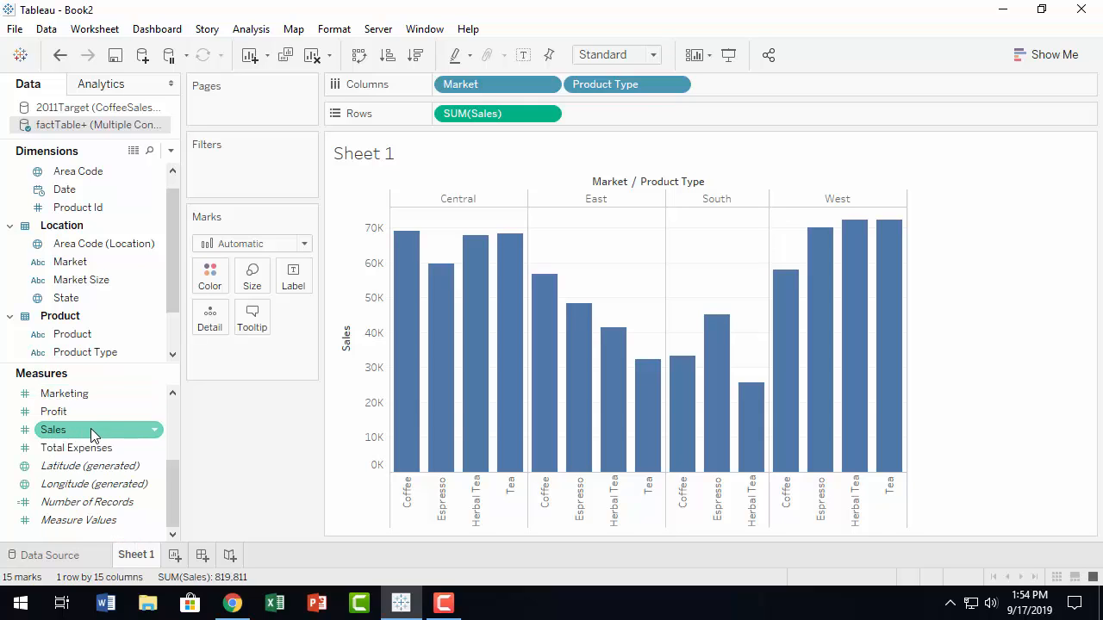
scroll(86, 435, "up", 6)
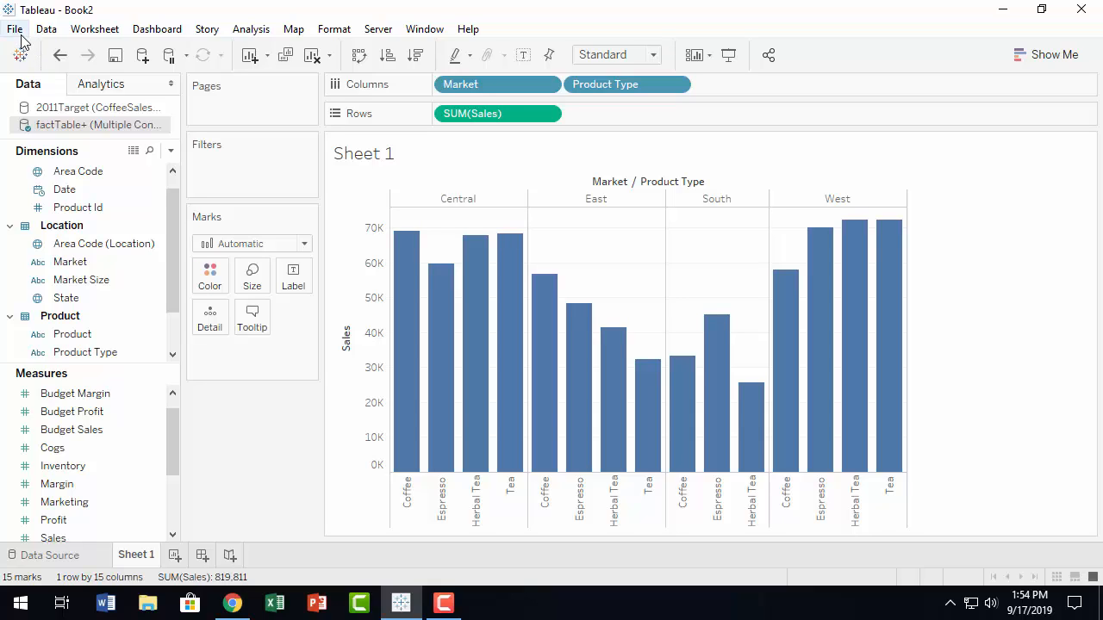
Switch to the 2011Target data source and examine its linked Market and Product Type fields, Quarter and 2011 Target
left_click(101, 110)
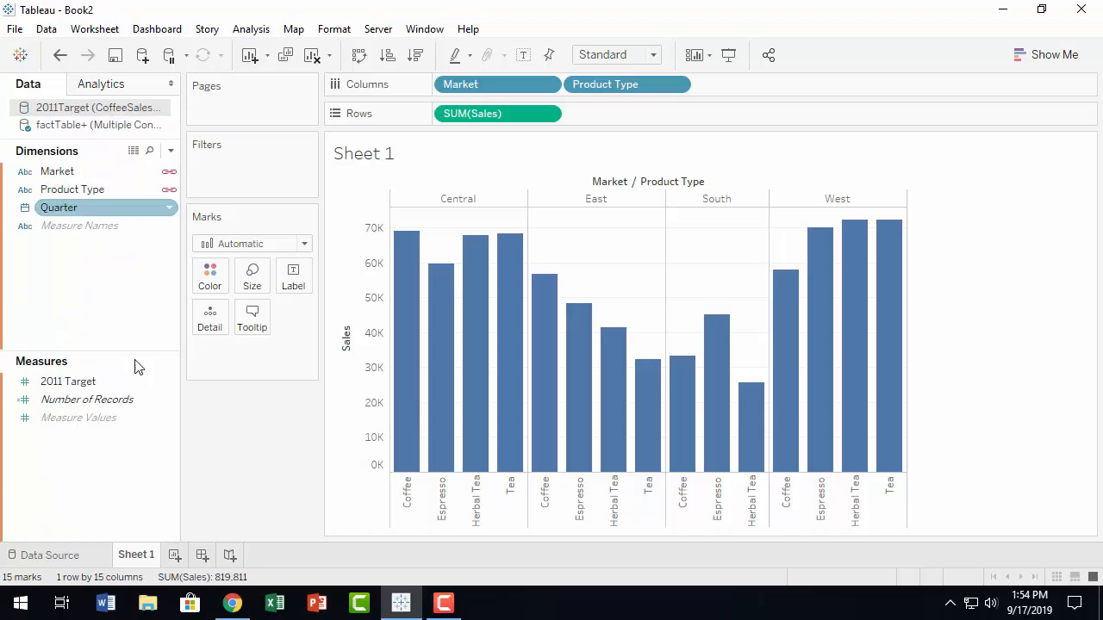
left_click(52, 172)
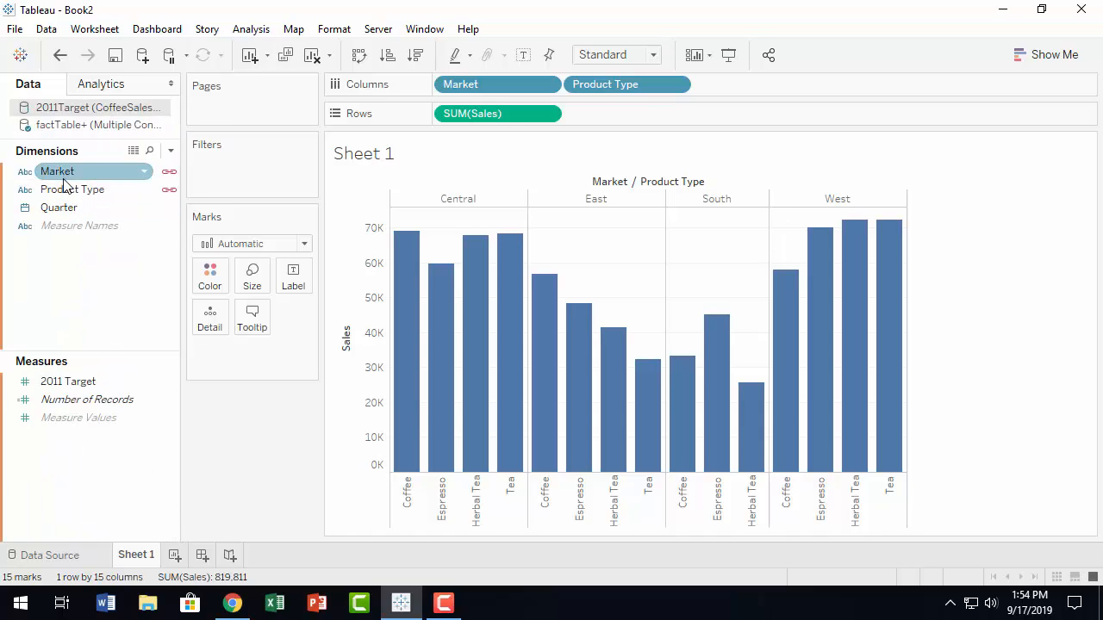
left_click(71, 189)
left_click(68, 176)
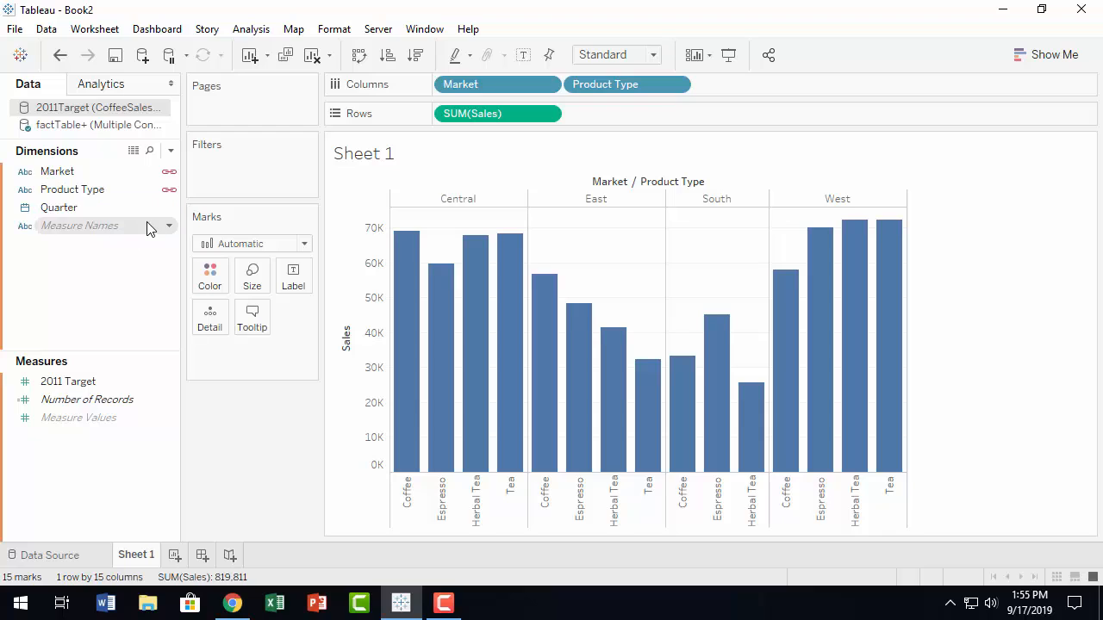
left_click(120, 203)
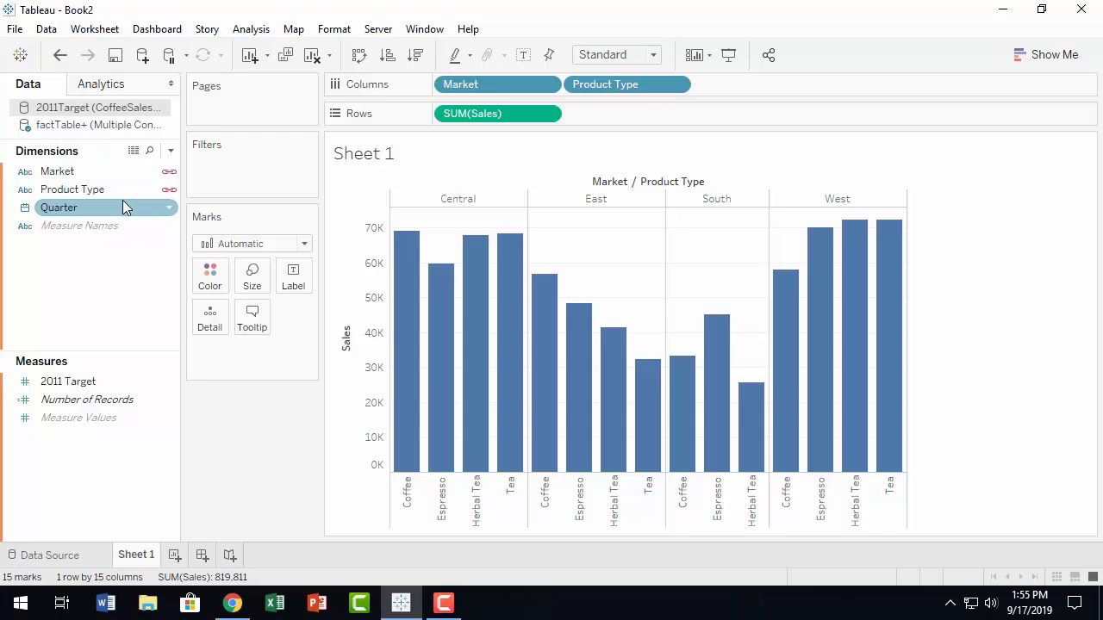
left_click(59, 387)
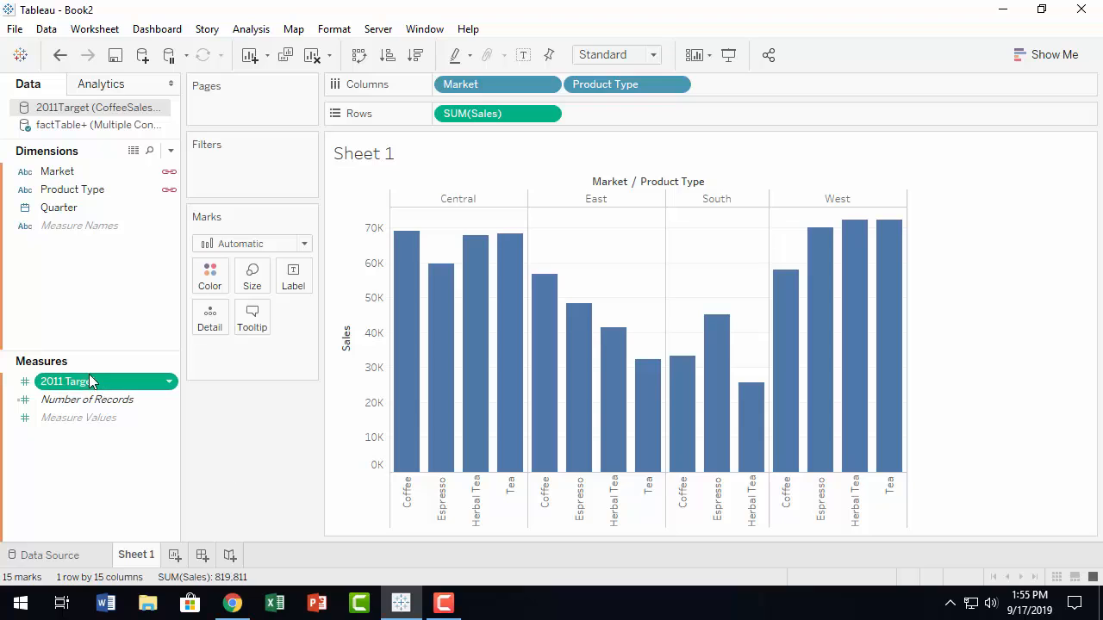
Add 2011 Target from the 2011Target source to Rows and combine it with Sales on one shared axis
left_click_drag(90, 376, 228, 286)
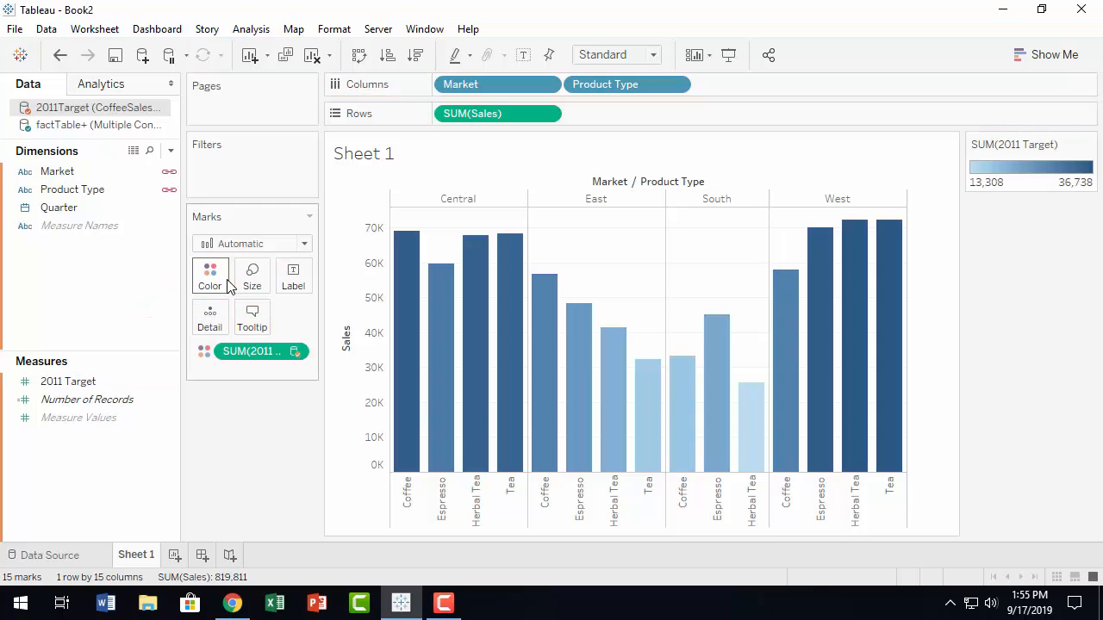
left_click(59, 55)
left_click_drag(76, 382, 672, 117)
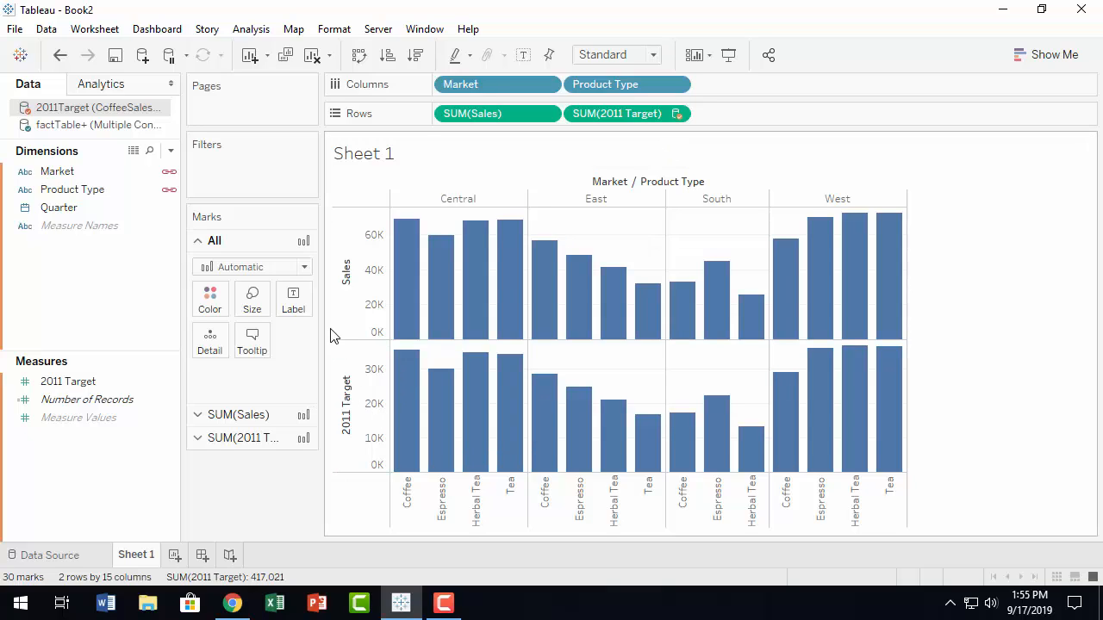
left_click_drag(336, 342, 384, 293)
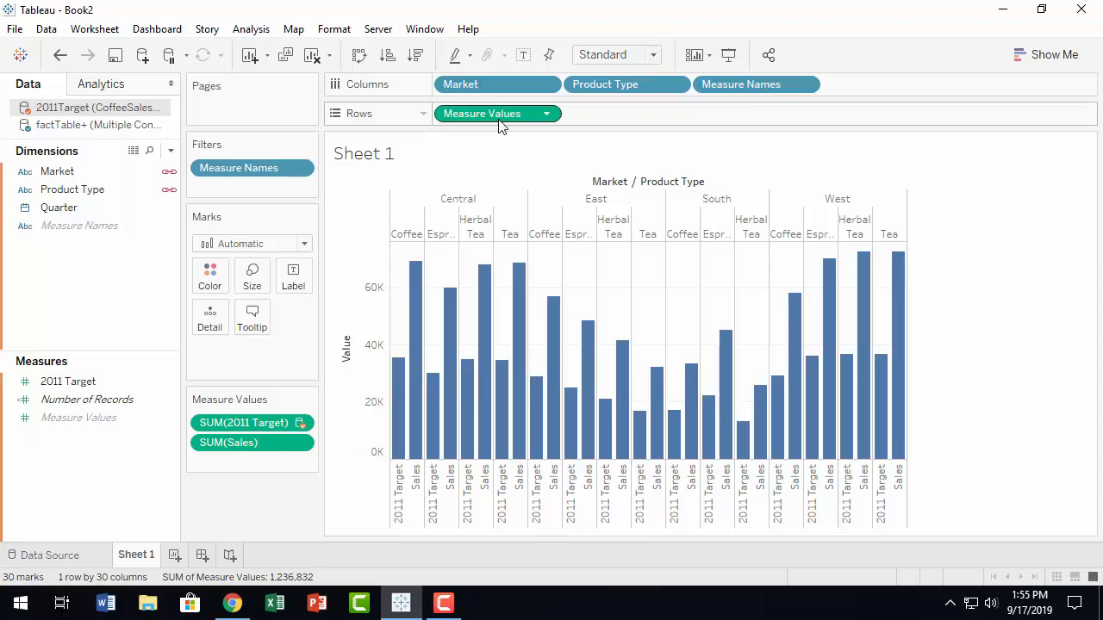
Move Measure Names from Columns to Color so 2011 Target and Sales share each product type's bar
left_click_drag(500, 119, 207, 282)
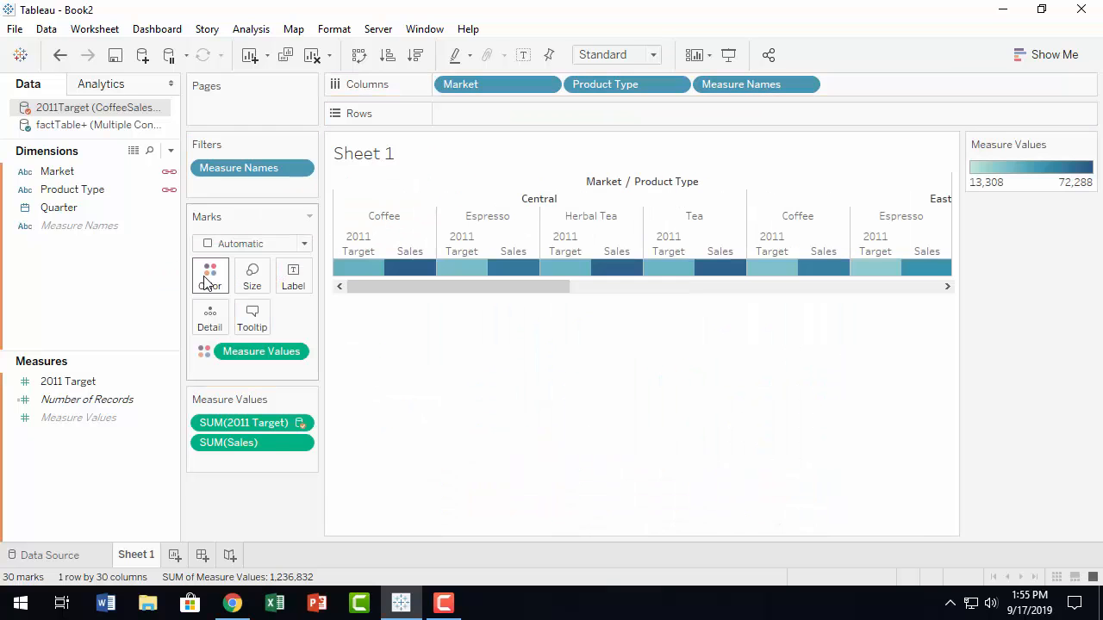
left_click(60, 55)
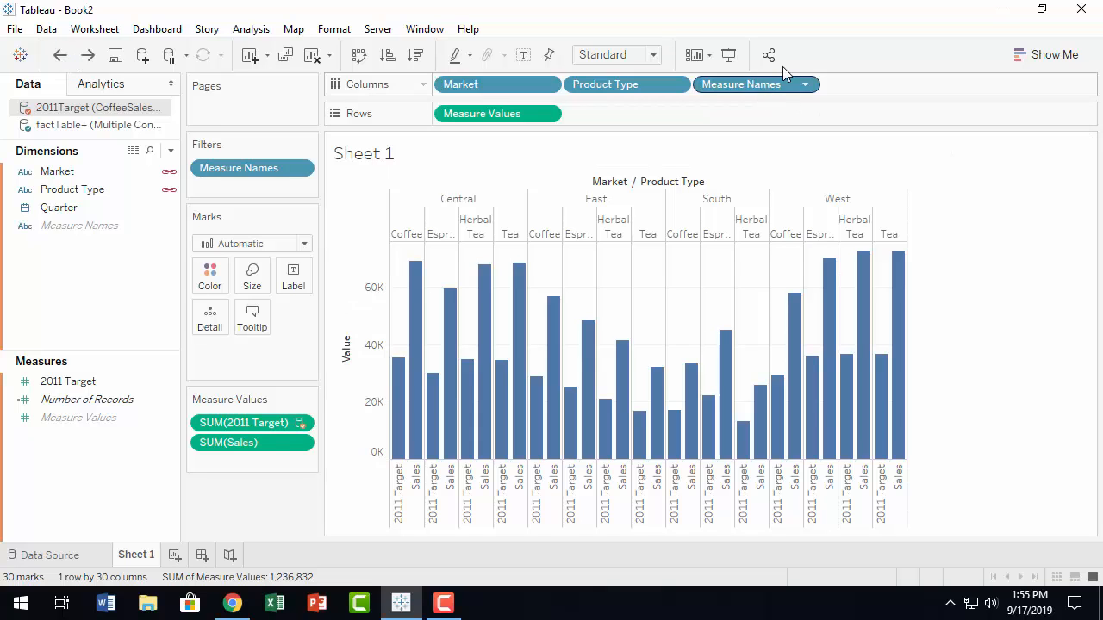
left_click_drag(761, 83, 214, 274)
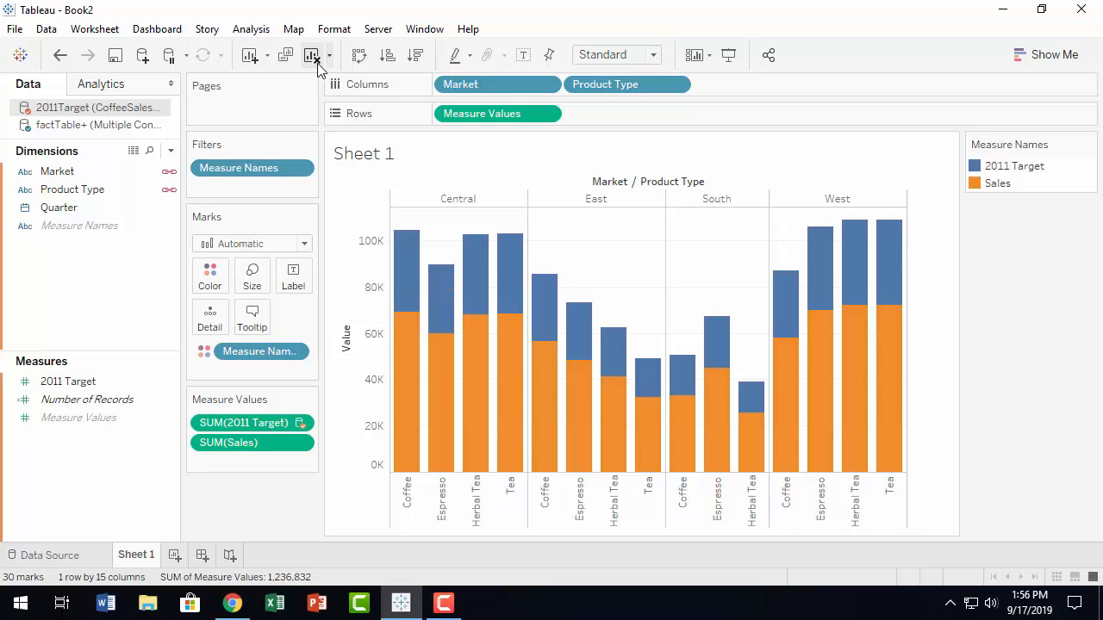
Turn Stack Marks off so the 2011 Target and Sales bars overlap from zero
left_click(248, 29)
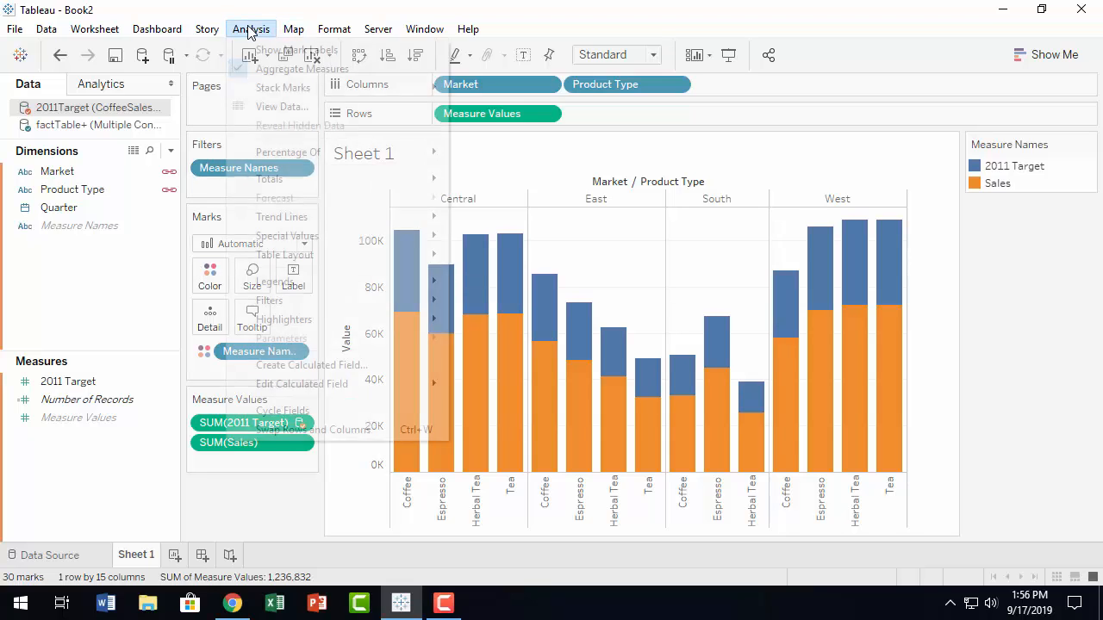
mouse_move(362, 93)
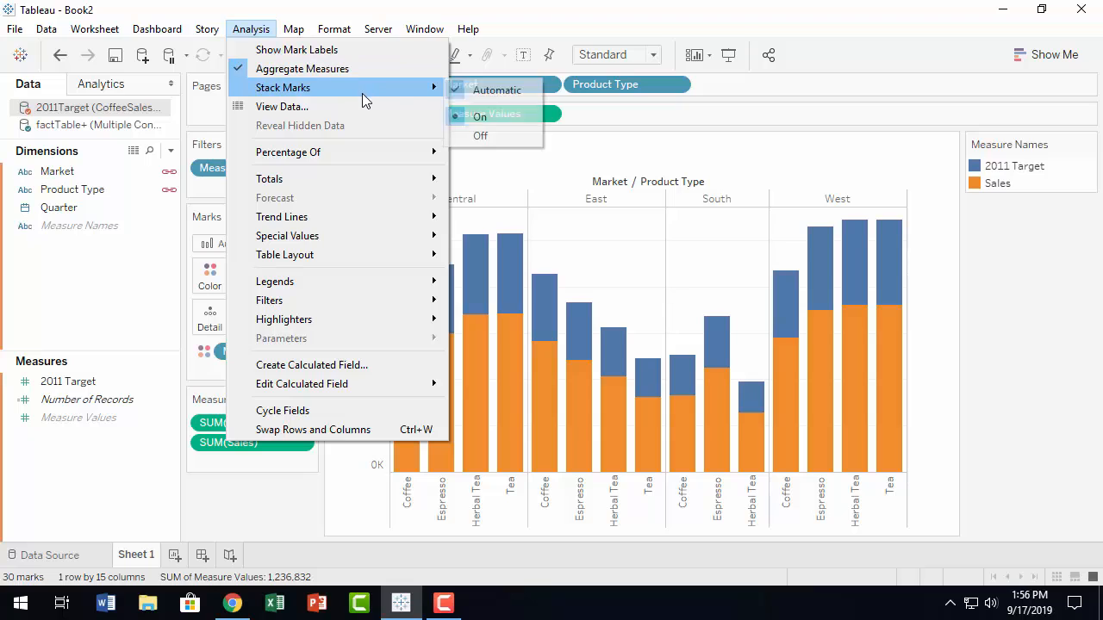
left_click(508, 138)
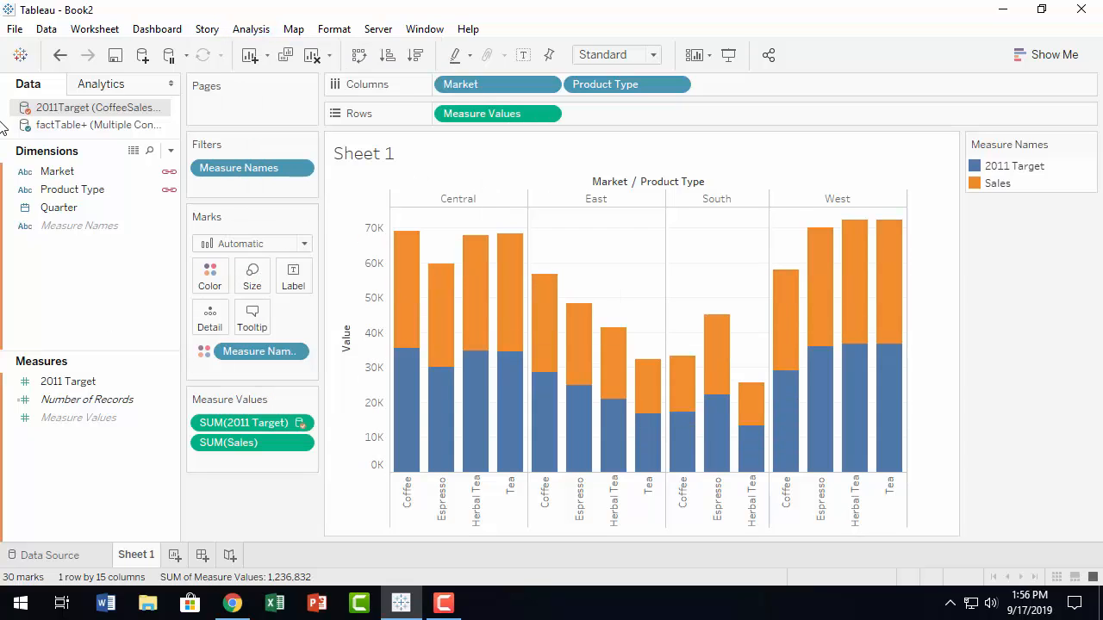
Size the bars by Measure Names from the factTable+ source and move SUM(2011 Target) below SUM(Sales) in Measure Values
left_click(74, 127)
scroll(125, 318, "down", 1)
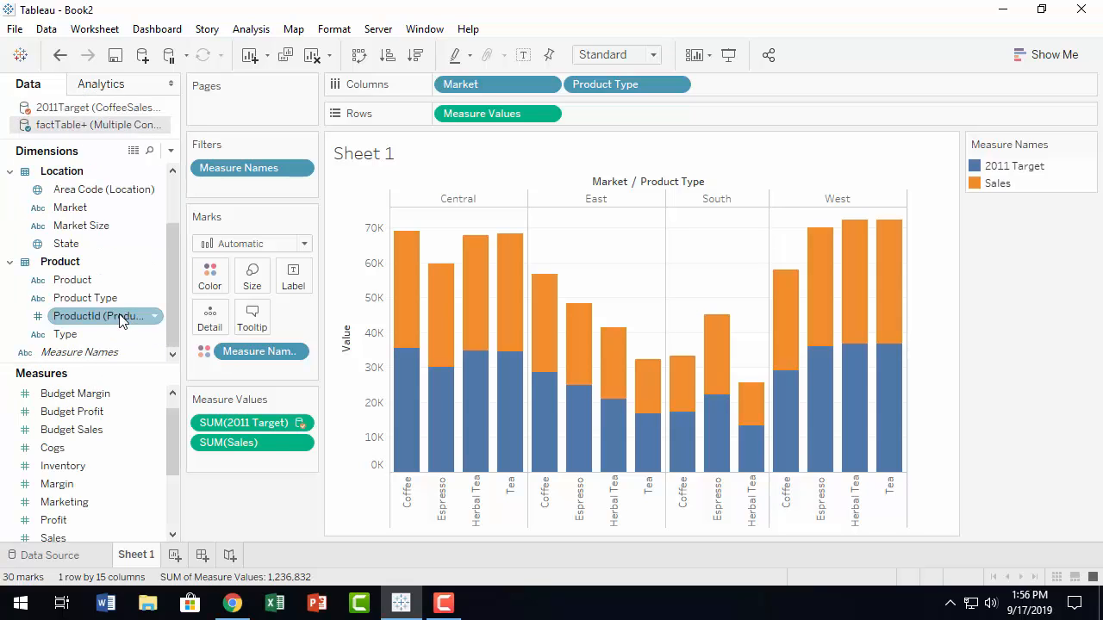
left_click_drag(99, 362, 262, 281)
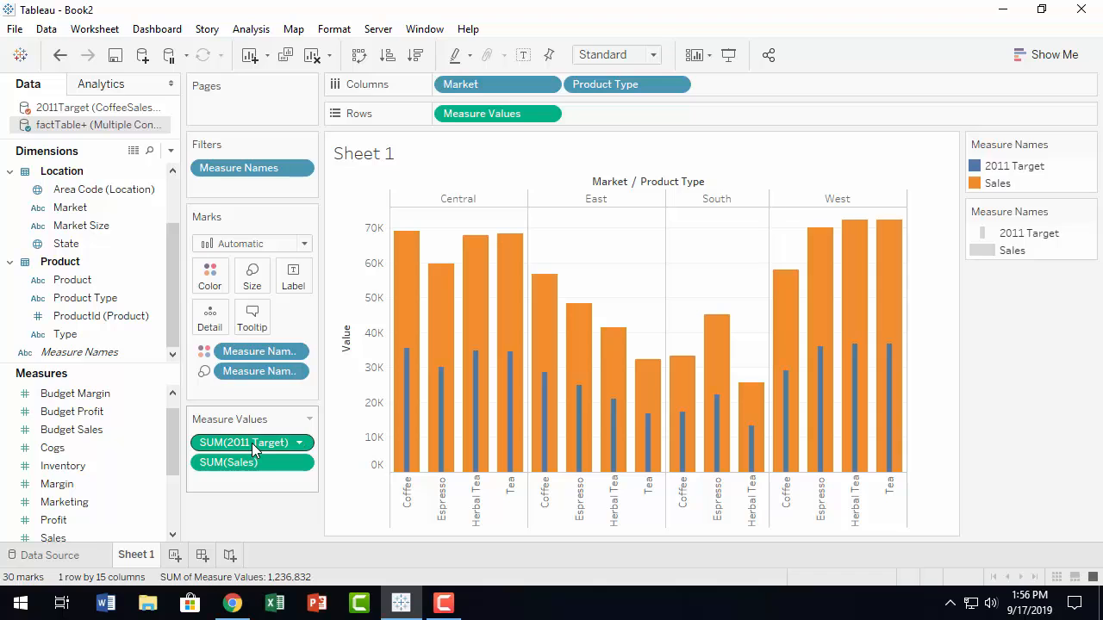
left_click_drag(251, 442, 254, 487)
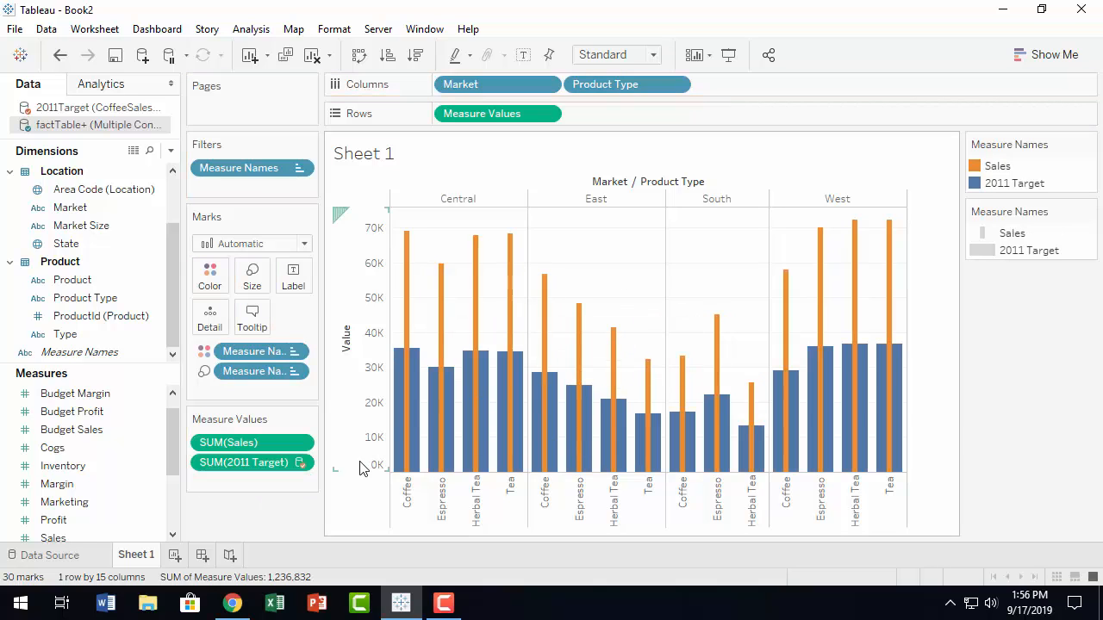
mouse_move(407, 269)
mouse_move(412, 383)
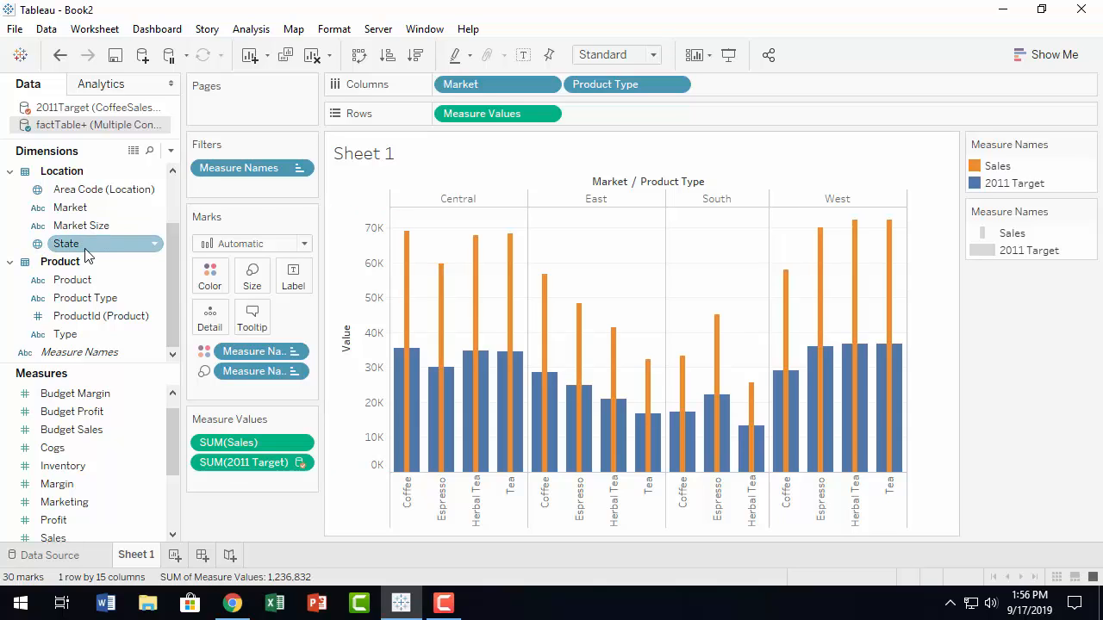
Filter the chart on the year of Date, keeping only 2011
scroll(95, 242, "up", 2)
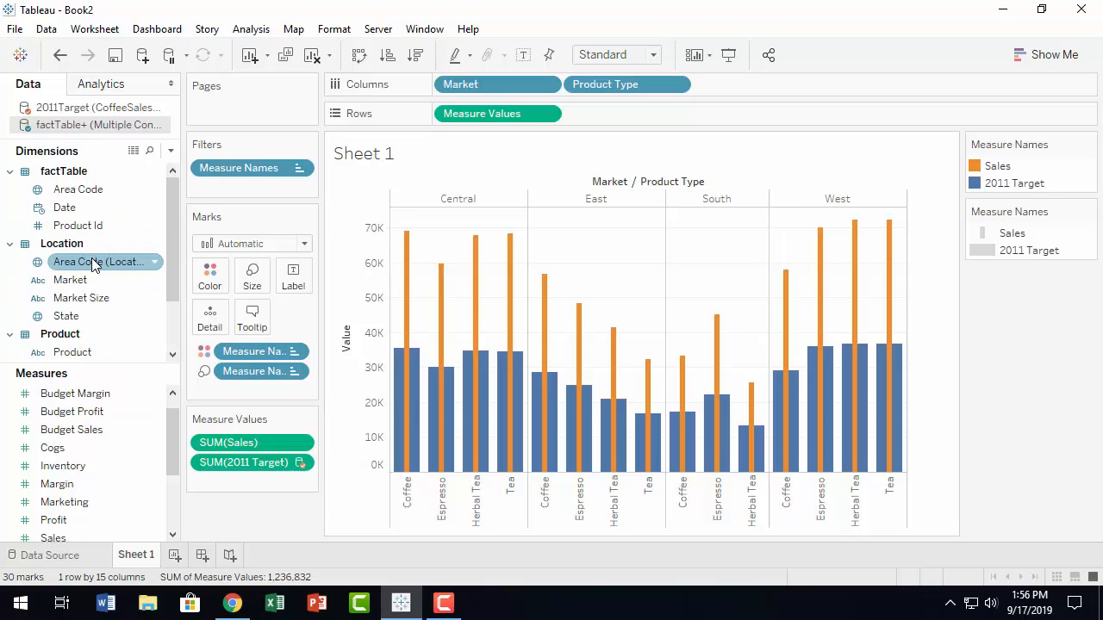
left_click_drag(66, 211, 247, 187)
left_click(465, 177)
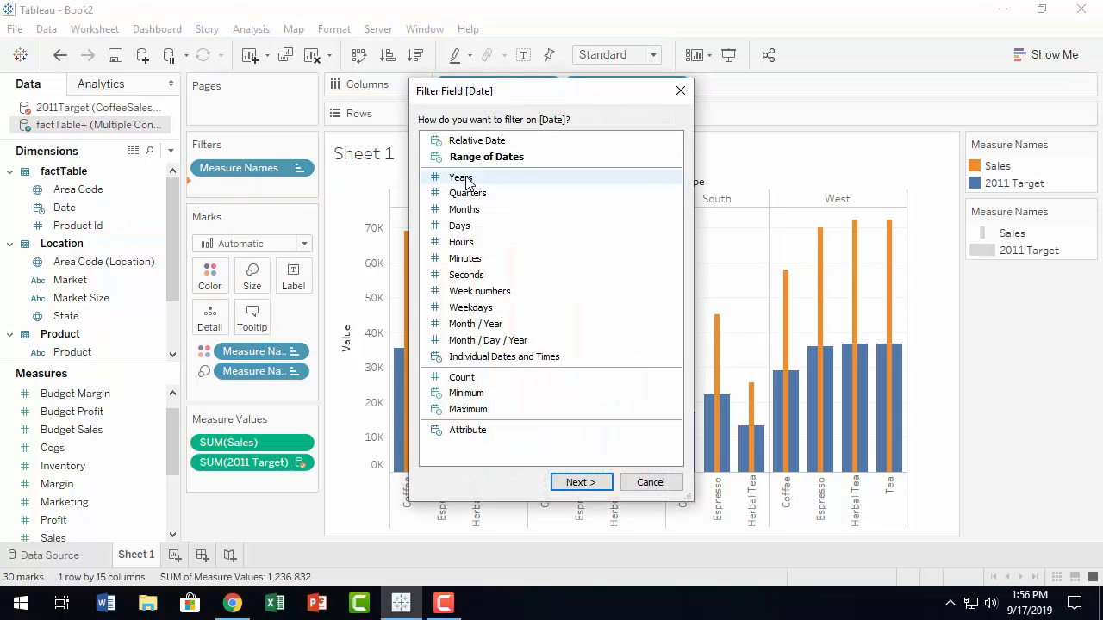
left_click(582, 483)
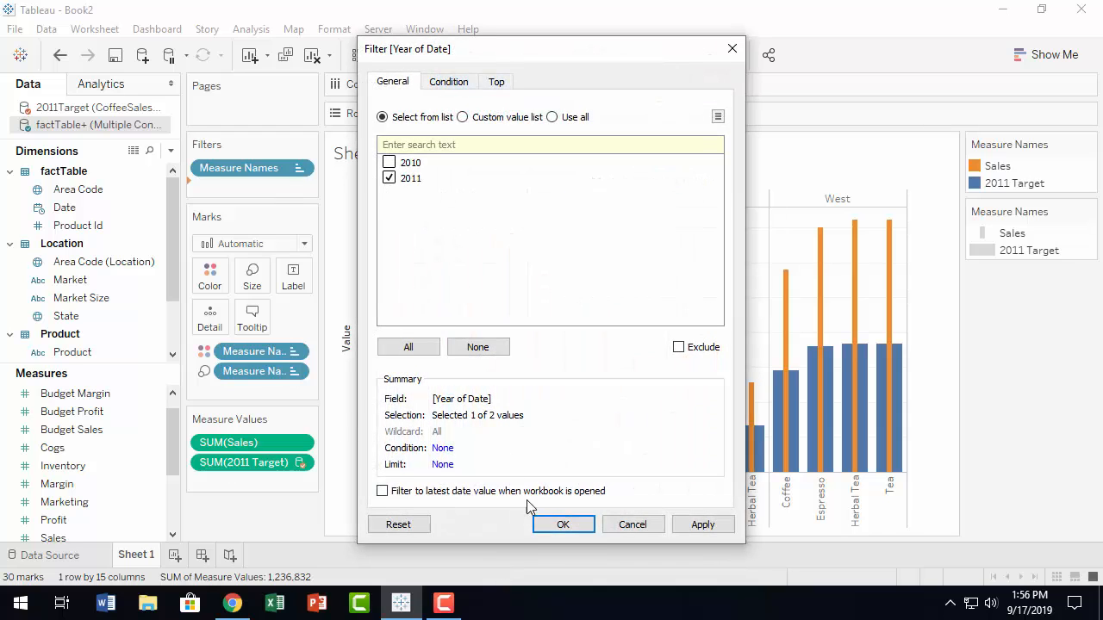
left_click(572, 531)
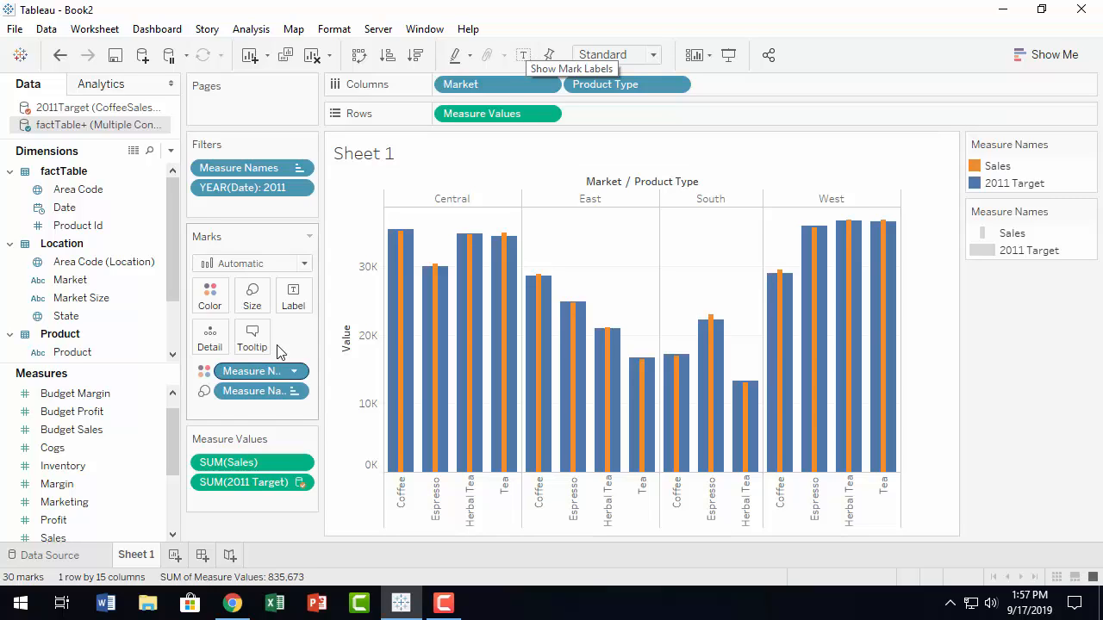
Create a new worksheet and place Date on Columns, grouped by discrete quarter
left_click(174, 558)
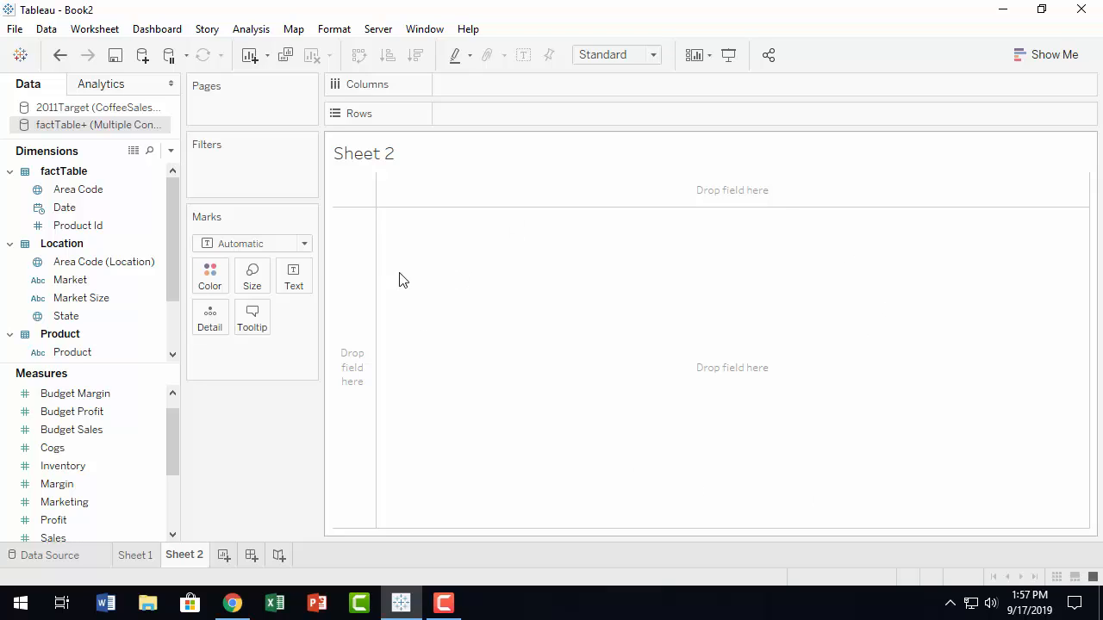
left_click(96, 267)
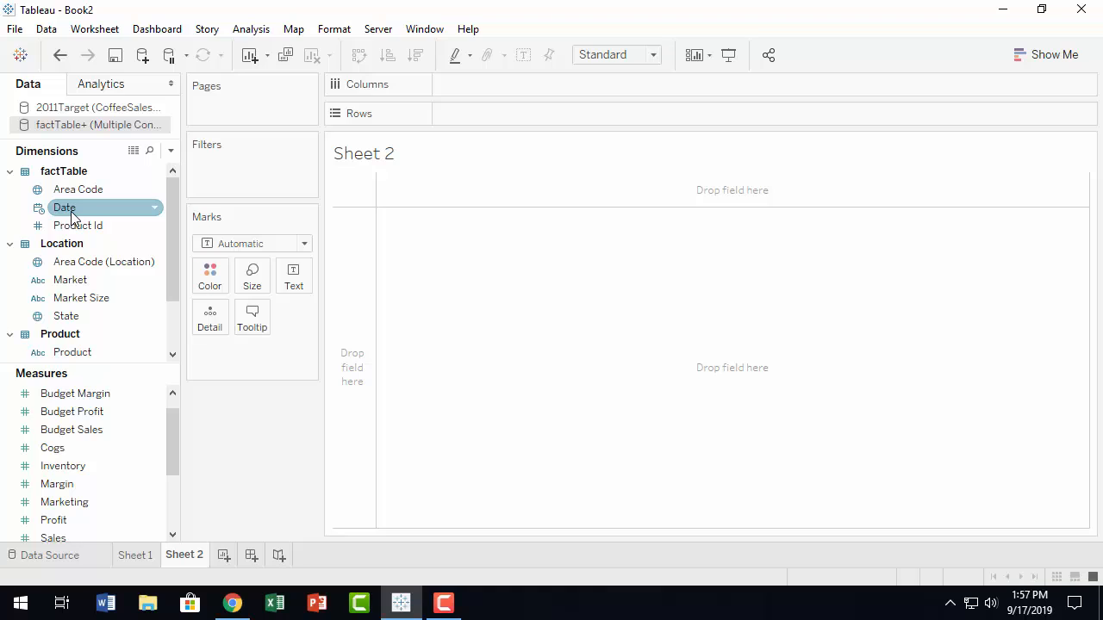
left_click_drag(75, 209, 533, 98)
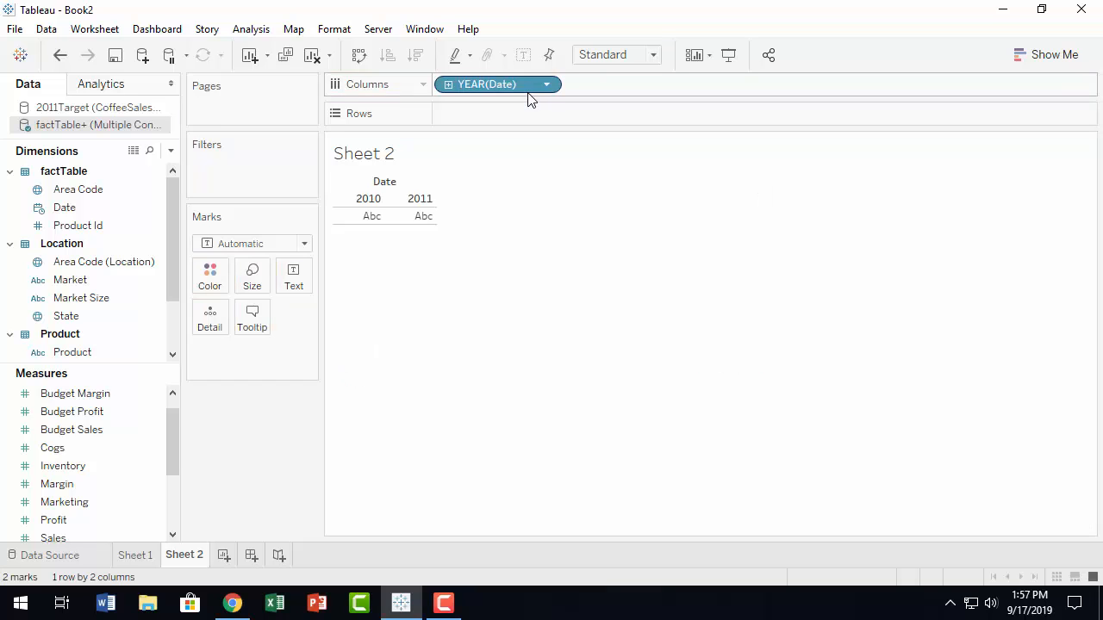
left_click(548, 86)
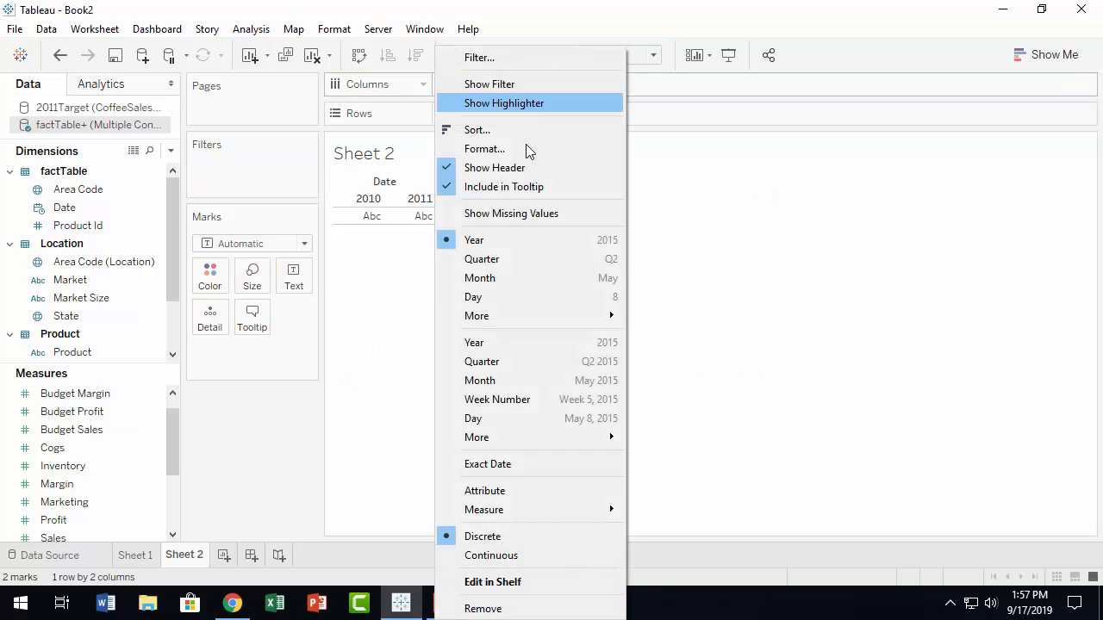
left_click(520, 259)
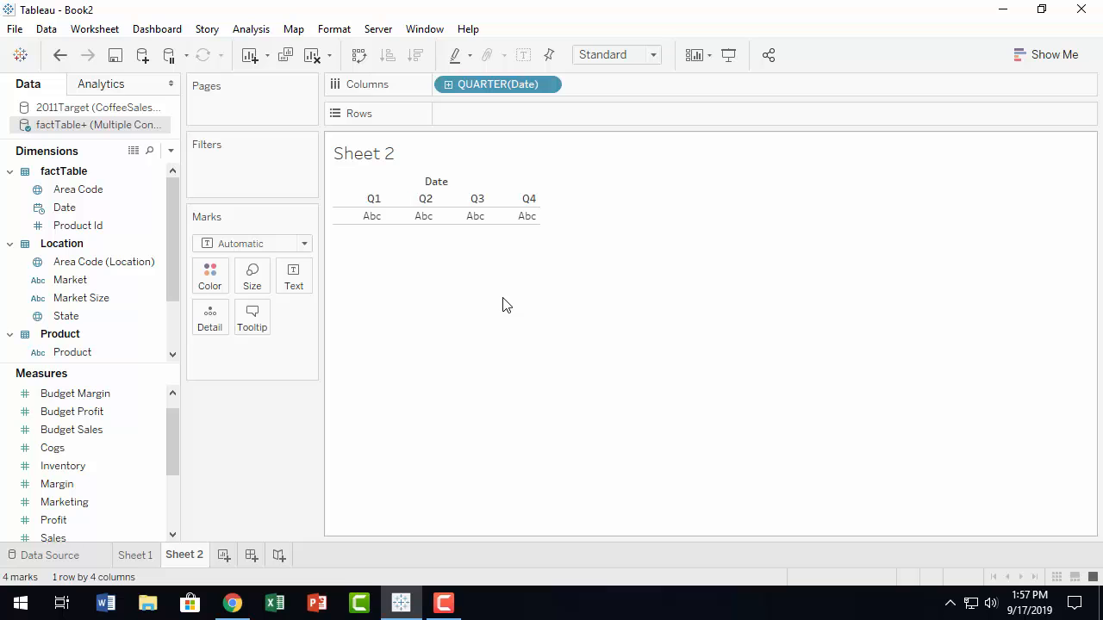
Filter the new sheet on the year of Date, keeping only 2011
left_click_drag(72, 209, 264, 172)
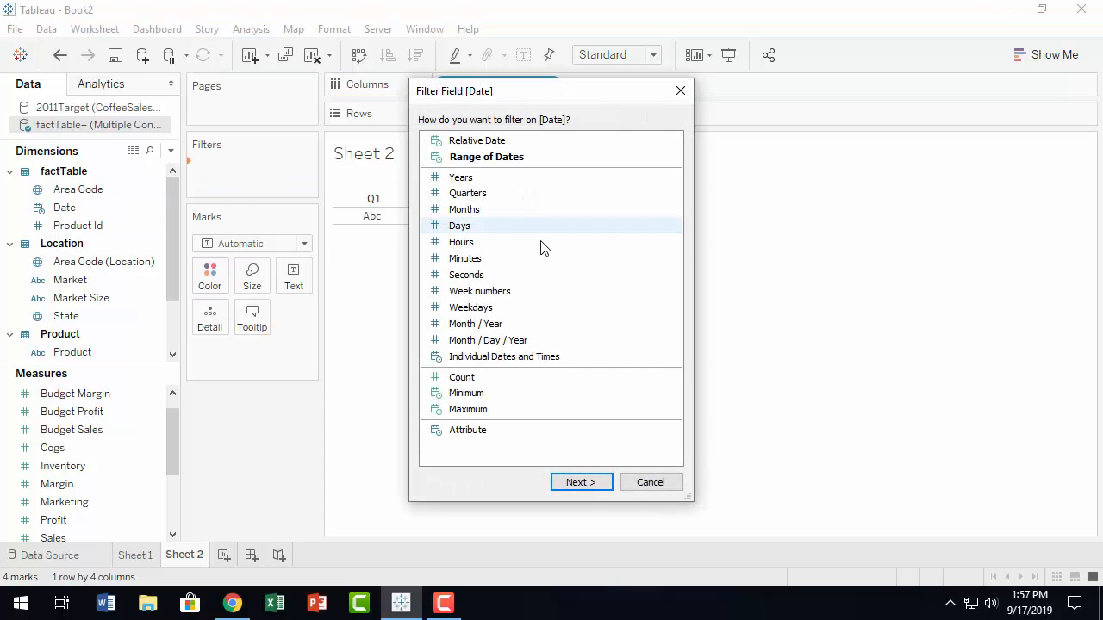
left_click(479, 178)
left_click(597, 486)
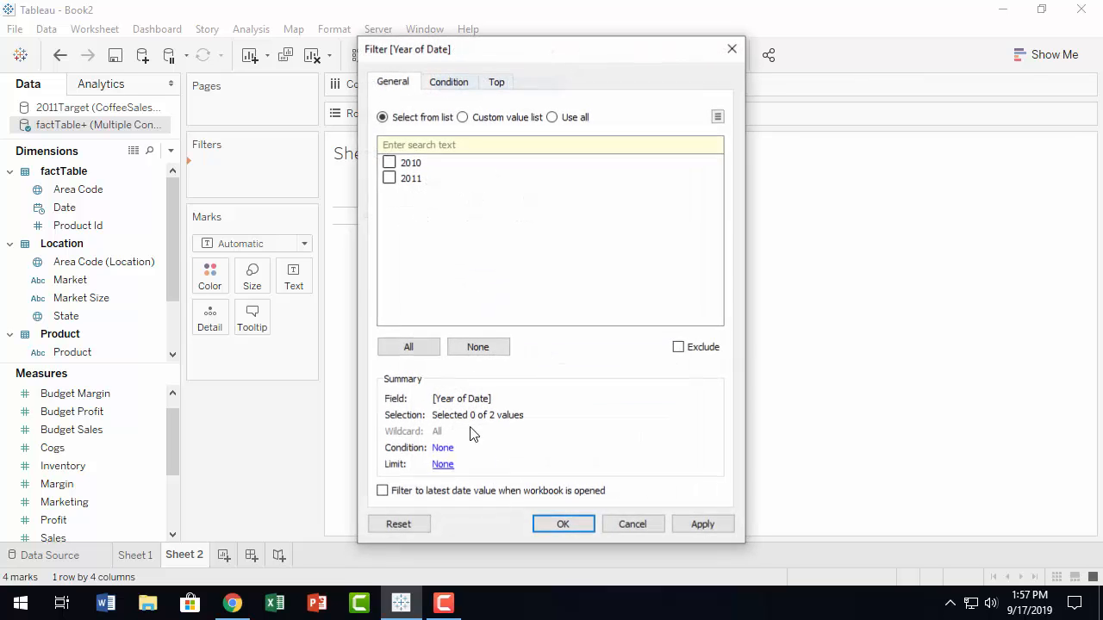
left_click(388, 178)
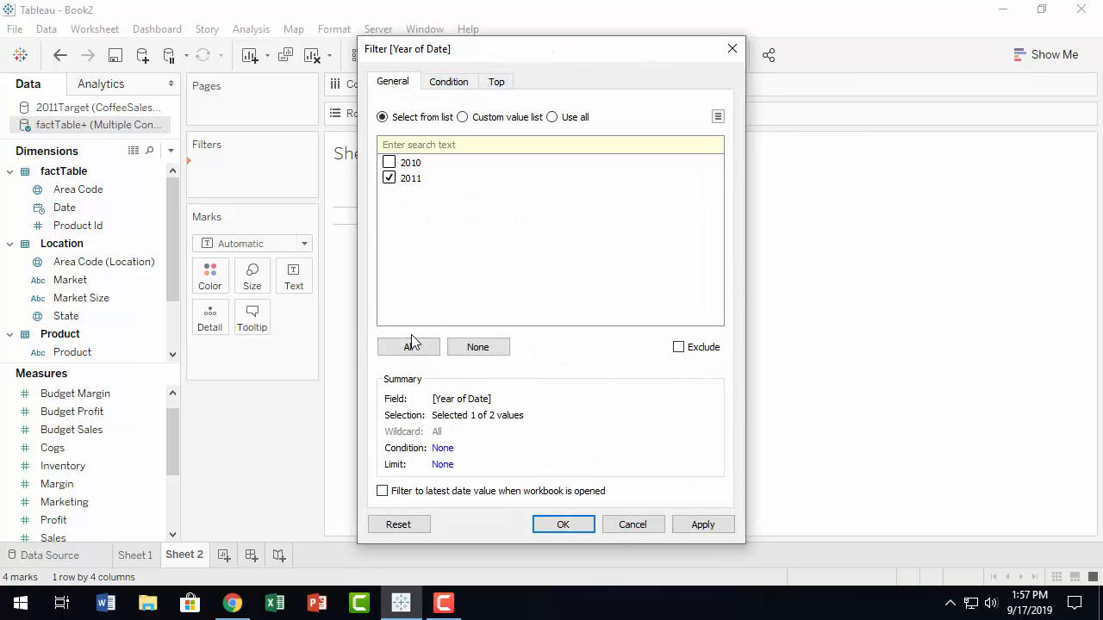
left_click(574, 525)
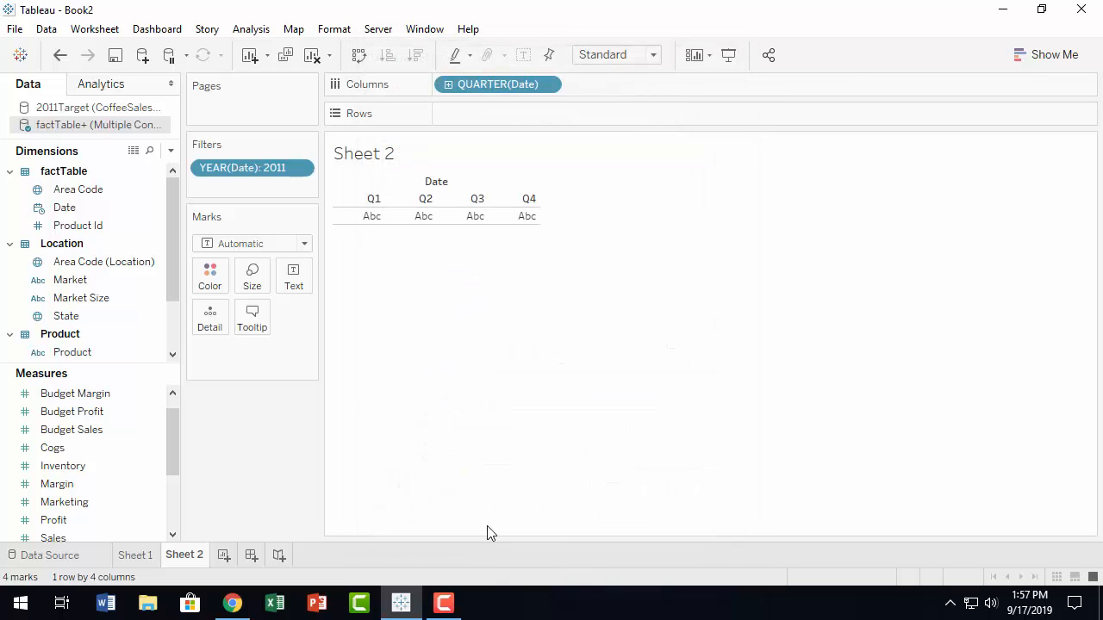
Place Market and Product Type on Rows and show Sales as text in the quarterly table
left_click_drag(85, 281, 487, 114)
left_click(118, 315)
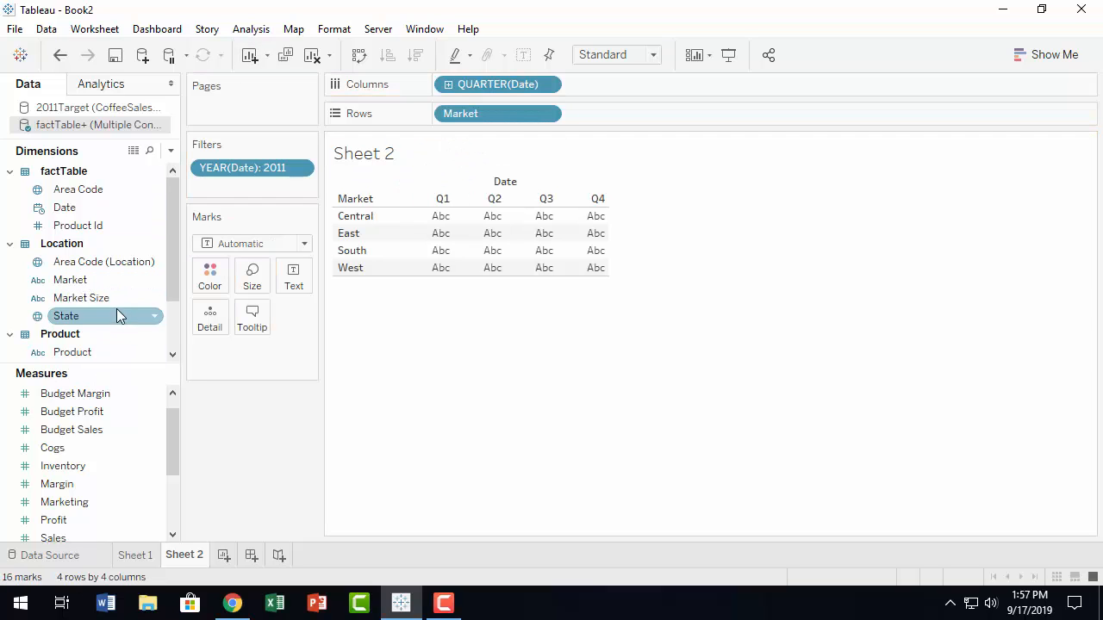
scroll(117, 315, "down", 2)
left_click_drag(112, 302, 644, 129)
scroll(51, 499, "down", 3)
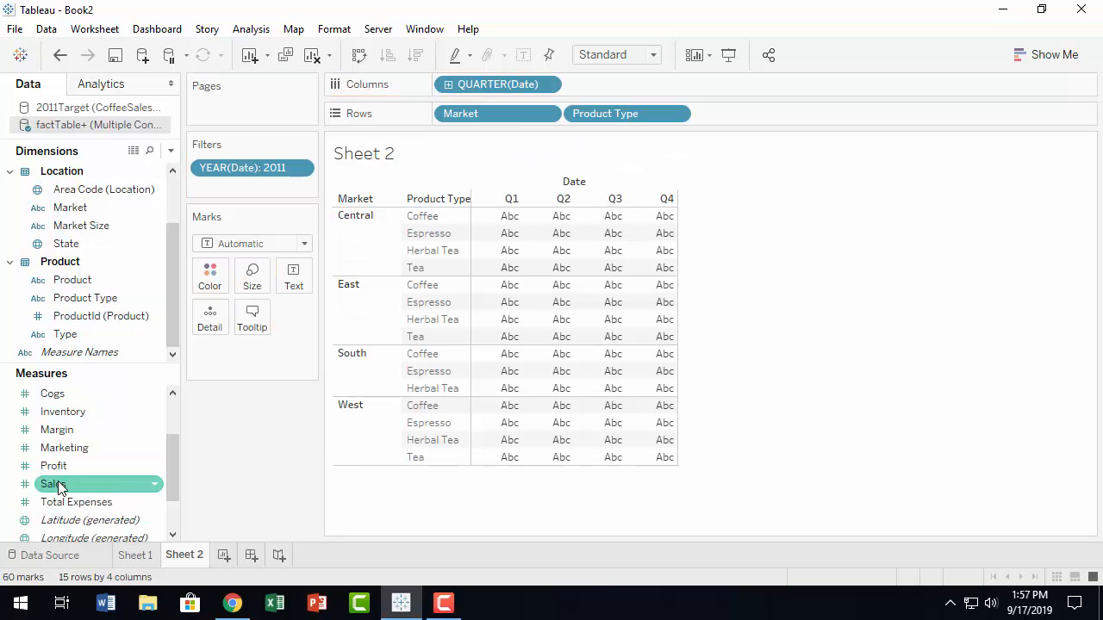
left_click_drag(59, 488, 297, 278)
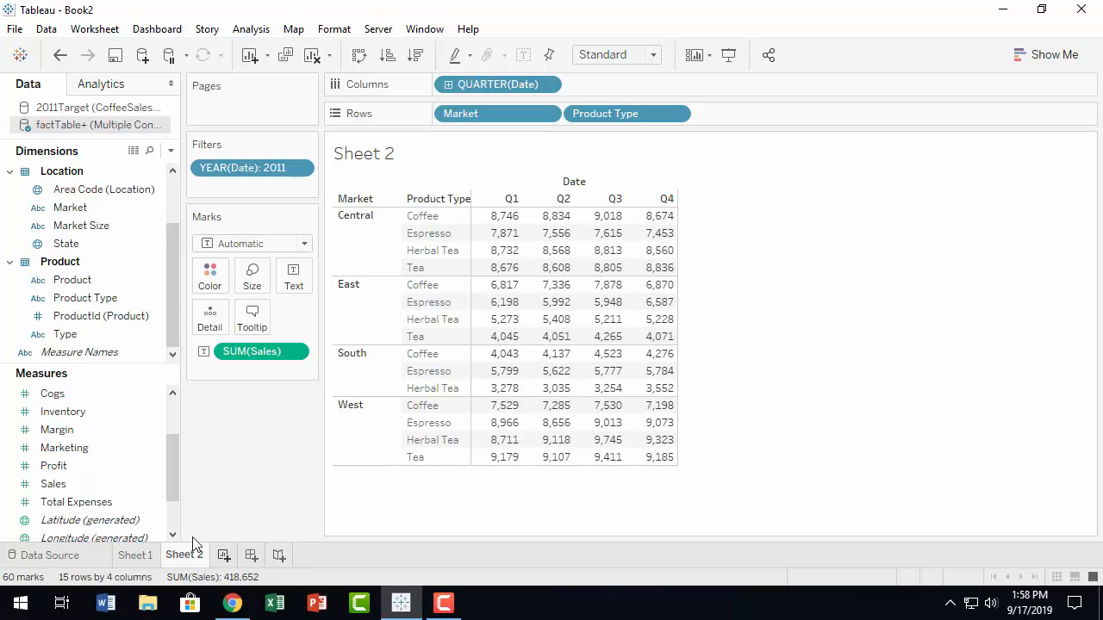
Color the table's values by Sales and hide the color legend
mouse_move(76, 485)
left_mouse_down()
mouse_move(219, 261)
mouse_move(210, 275)
left_mouse_up()
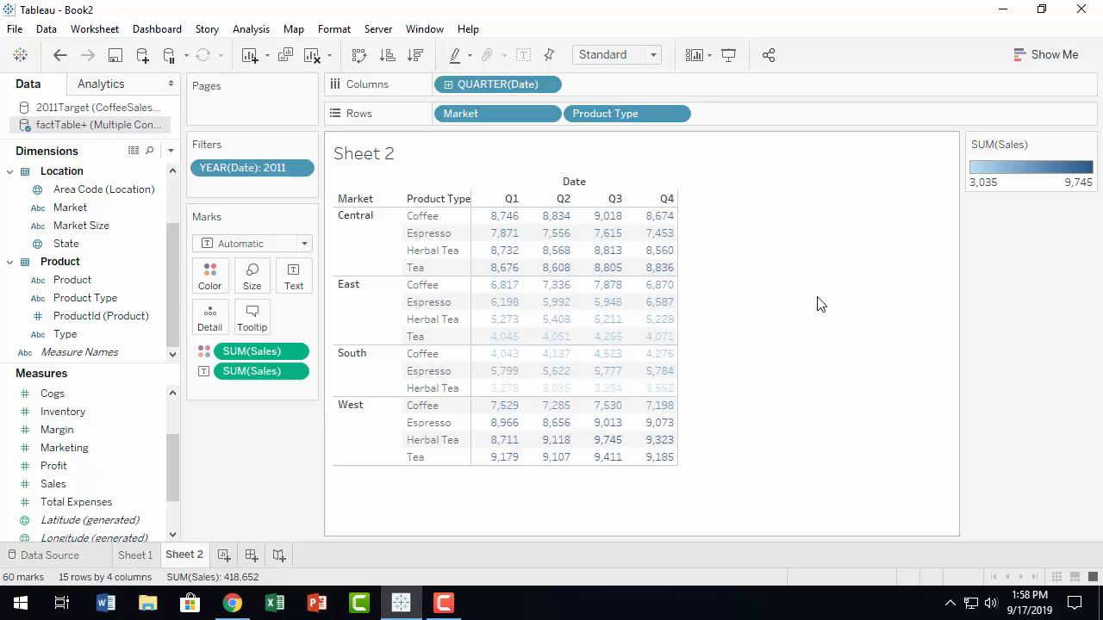
mouse_move(1059, 170)
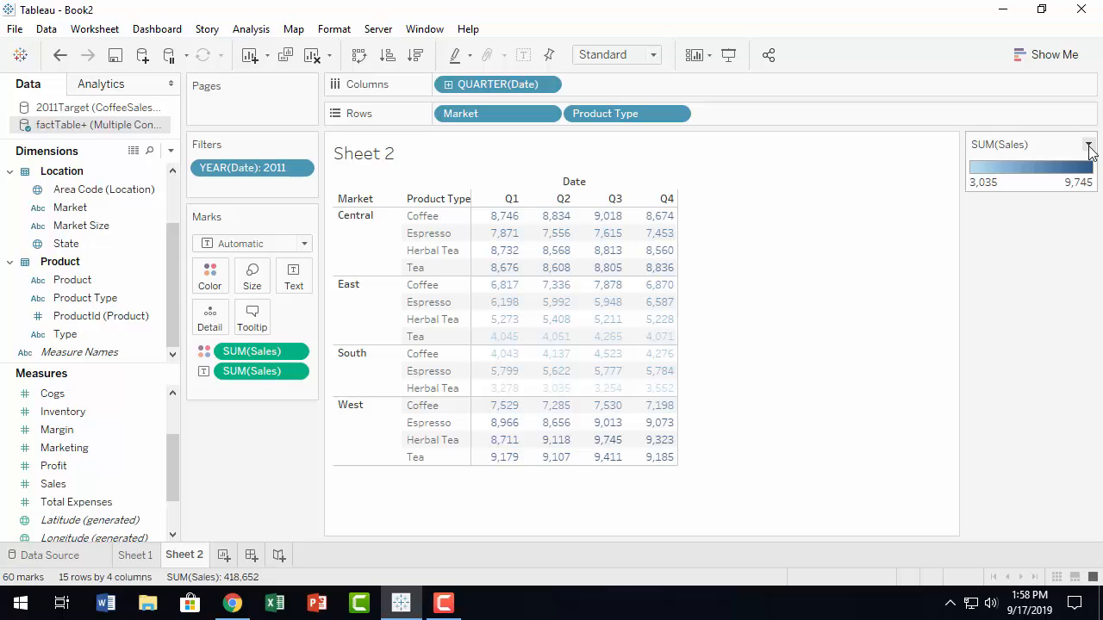
left_click(1088, 146)
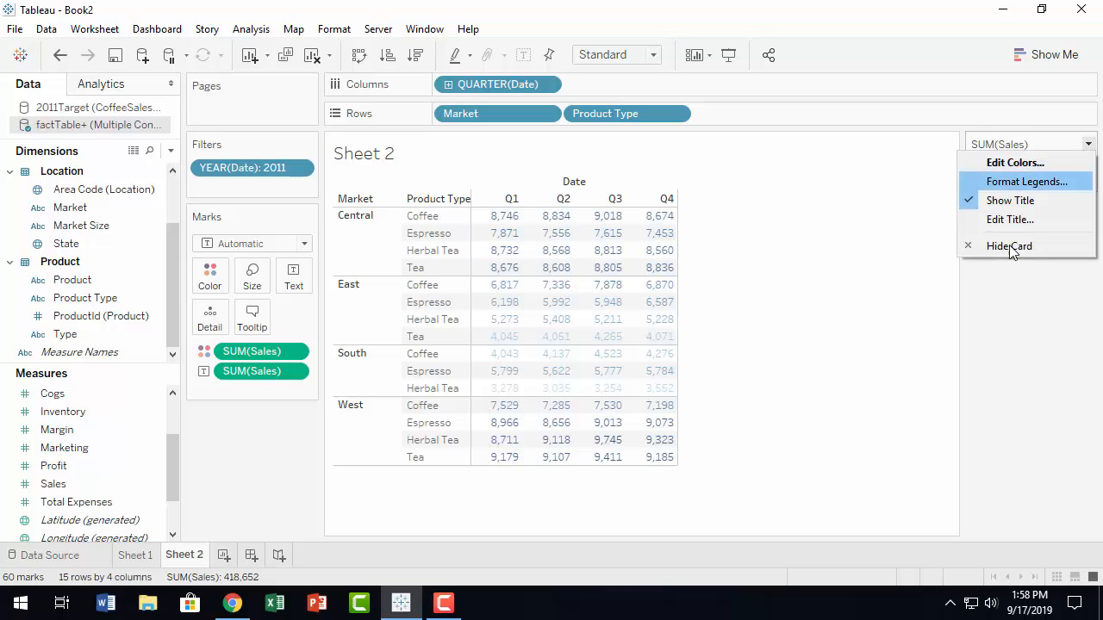
left_click(1013, 247)
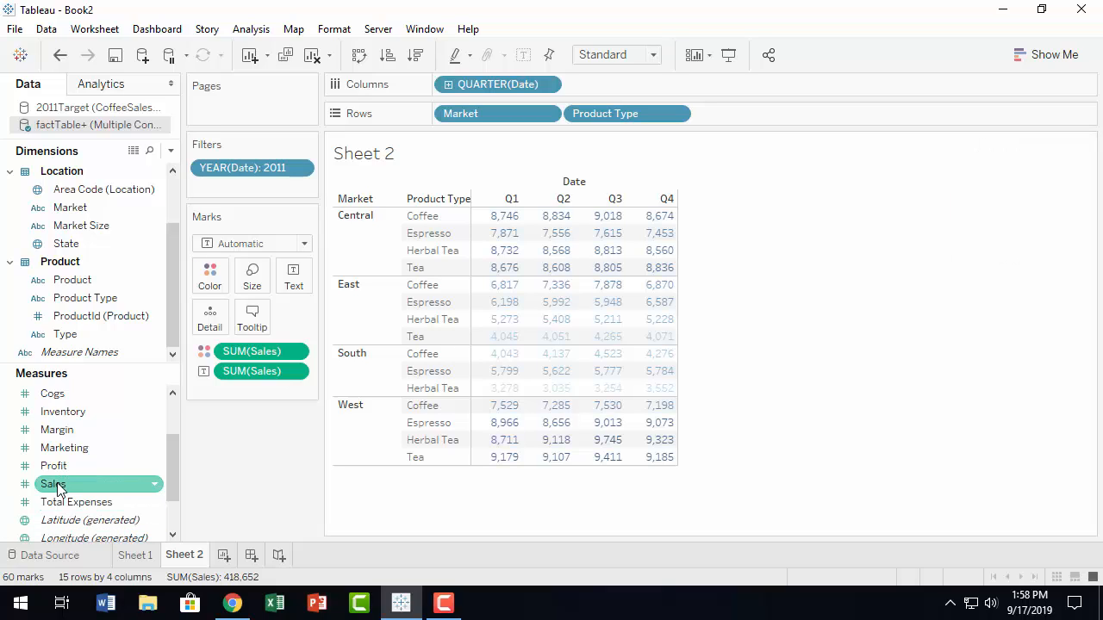
Try coloring the table's values by Profit instead of Sales, and remove Profit from the marks
left_click_drag(53, 465, 209, 280)
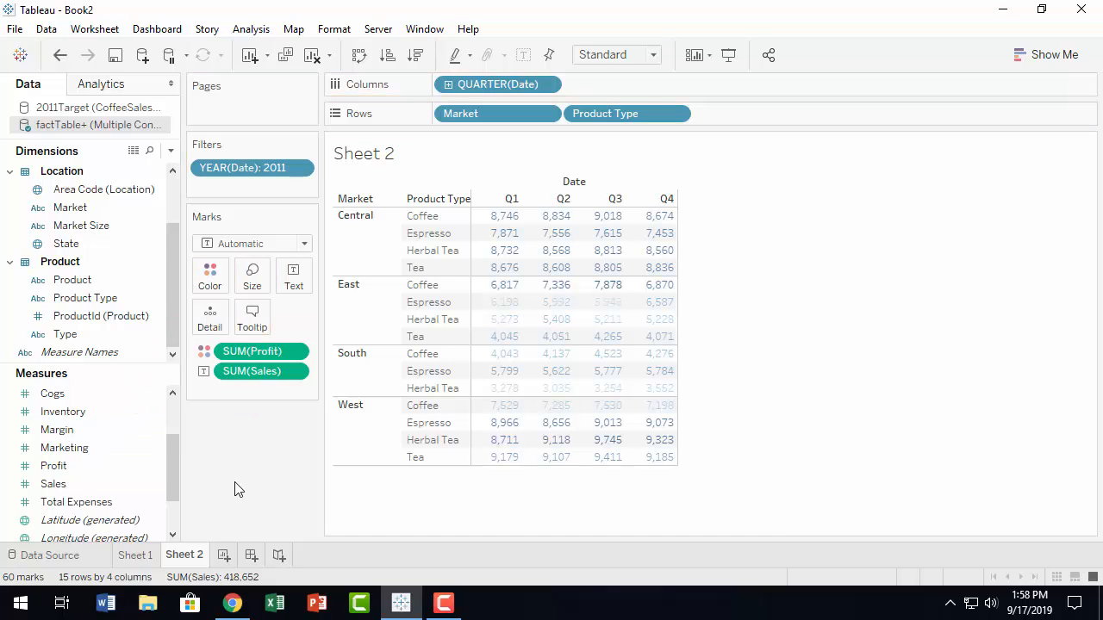
left_click(294, 354)
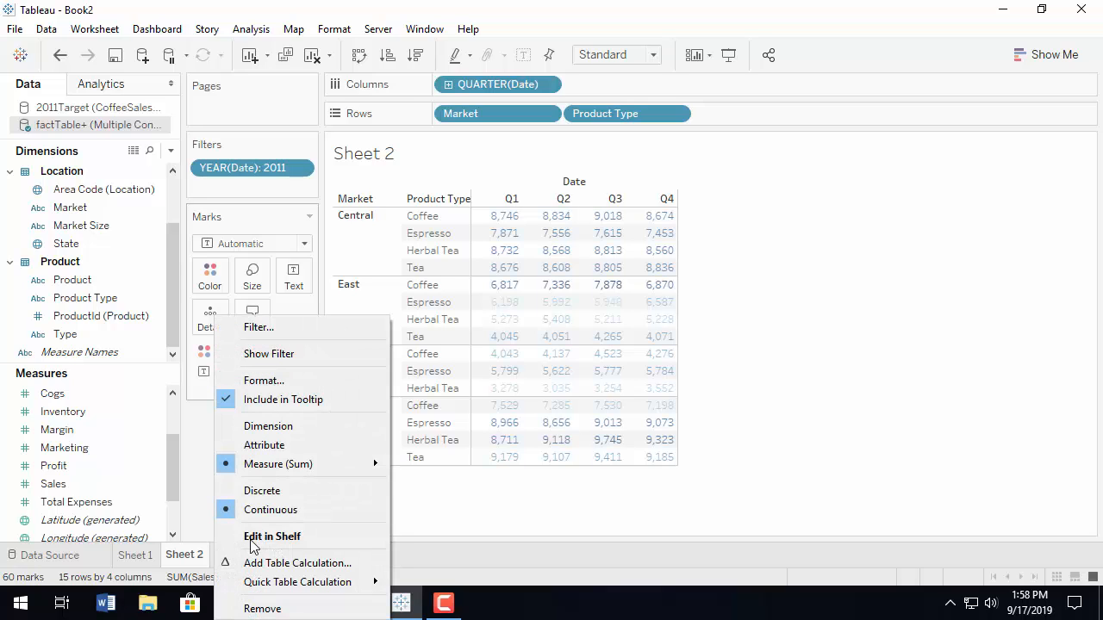
left_click(262, 609)
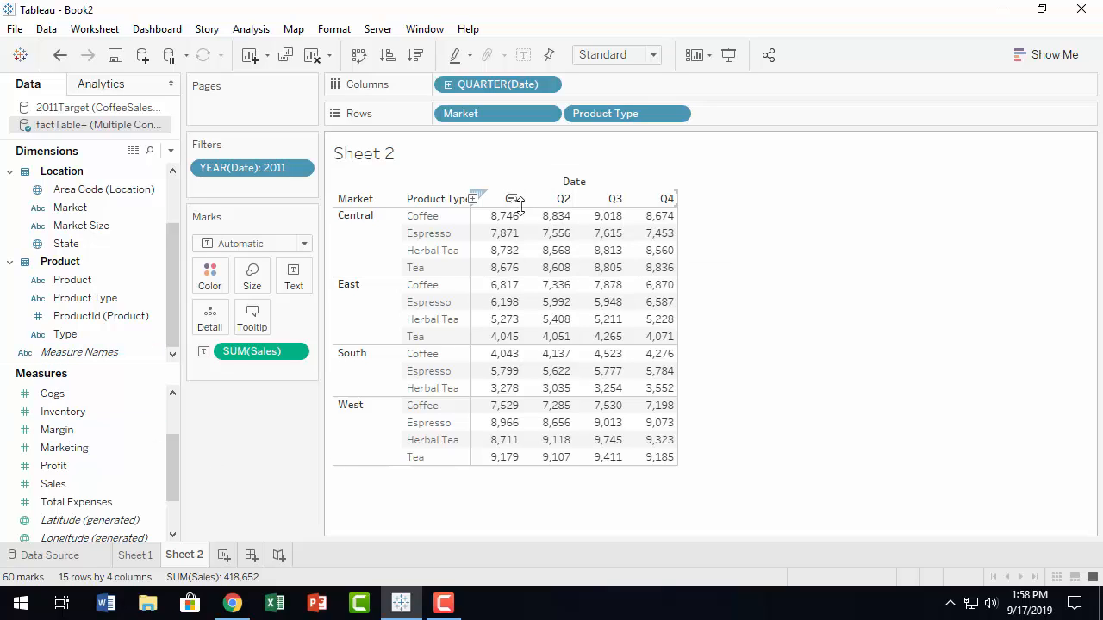
Add the 2011 Target measure from the 2011Target source as text alongside Sales
left_click(86, 107)
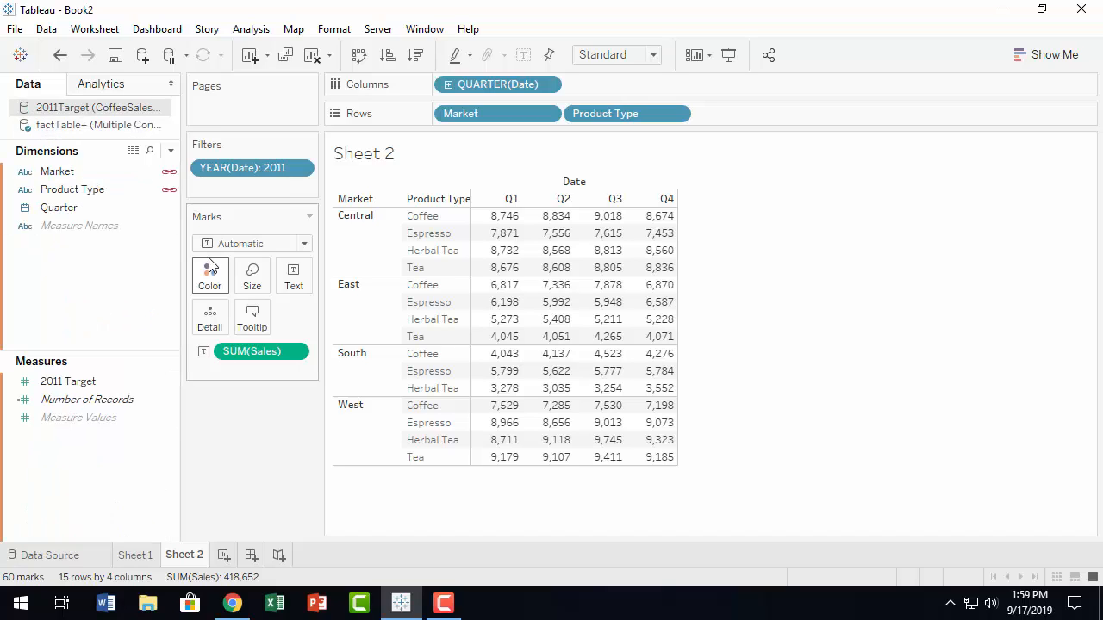
left_click(100, 213)
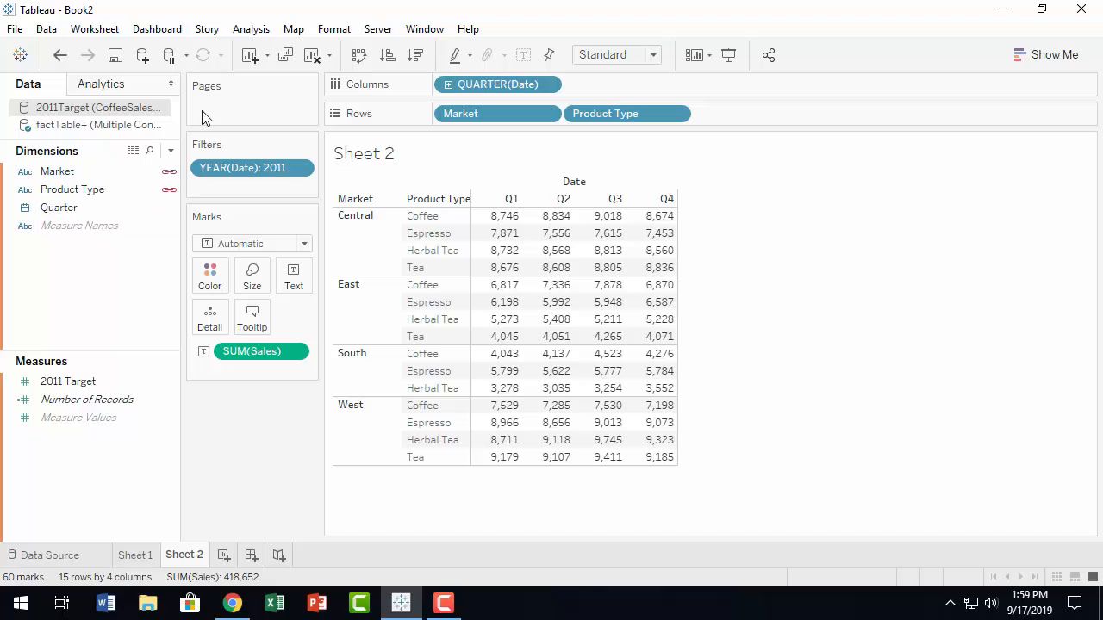
left_click_drag(76, 383, 291, 280)
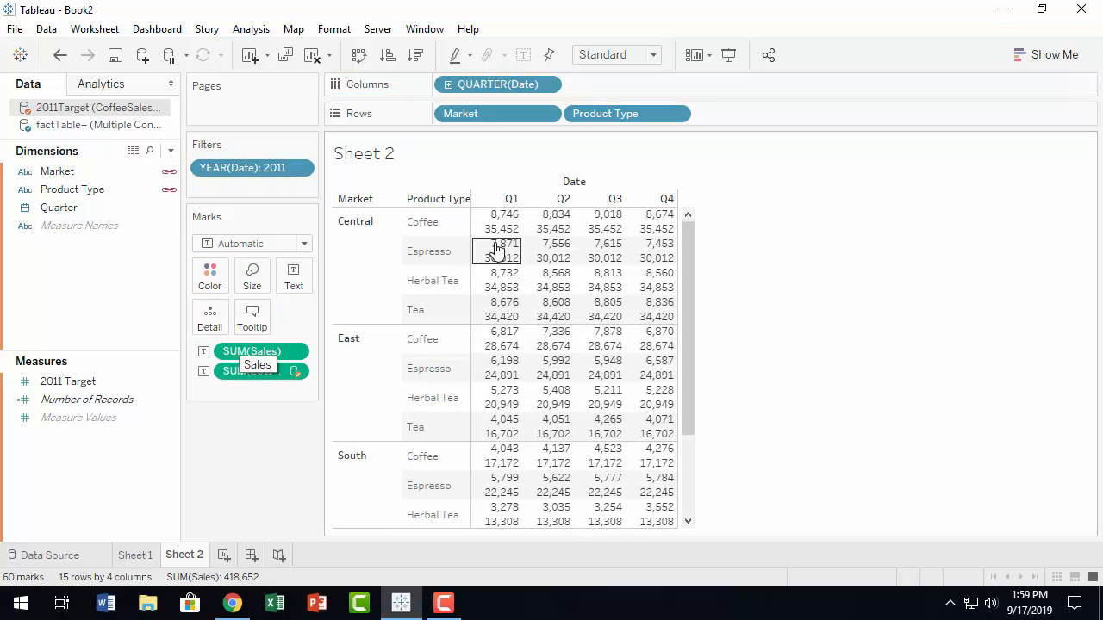
Examine the Central market's sales and target values across quarters, and compare the date fields of the two data sources
mouse_move(491, 223)
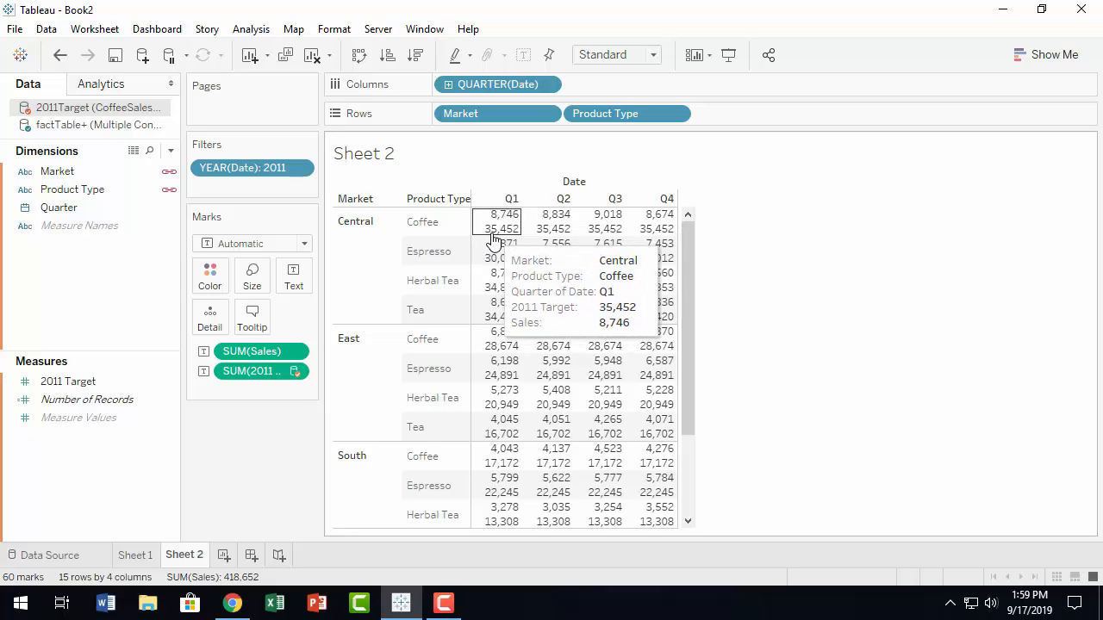
mouse_move(557, 235)
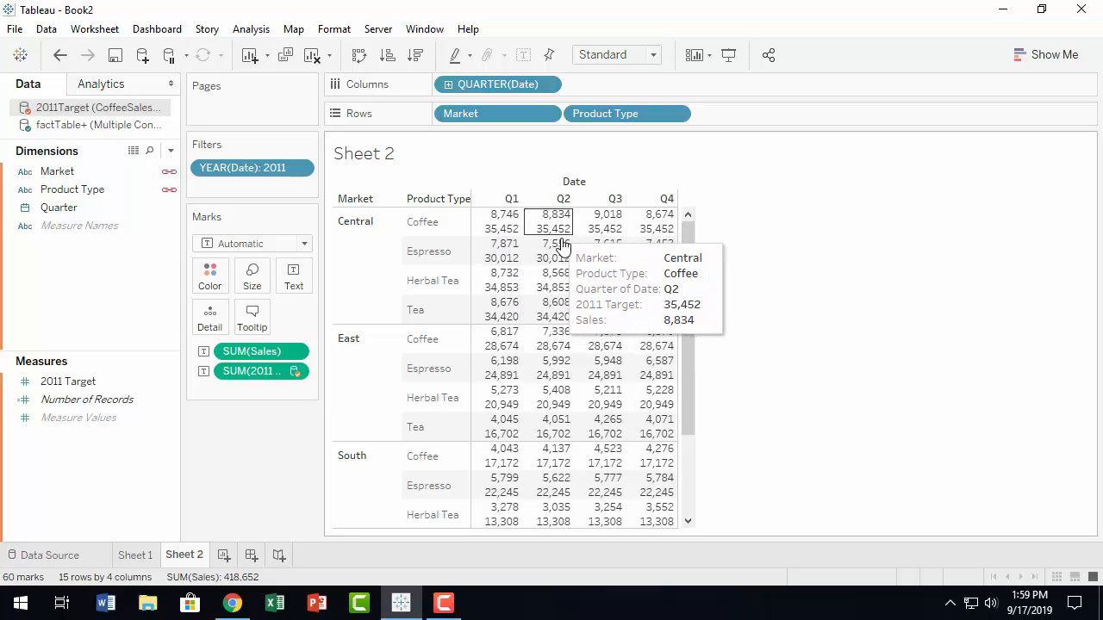
mouse_move(637, 254)
mouse_move(657, 232)
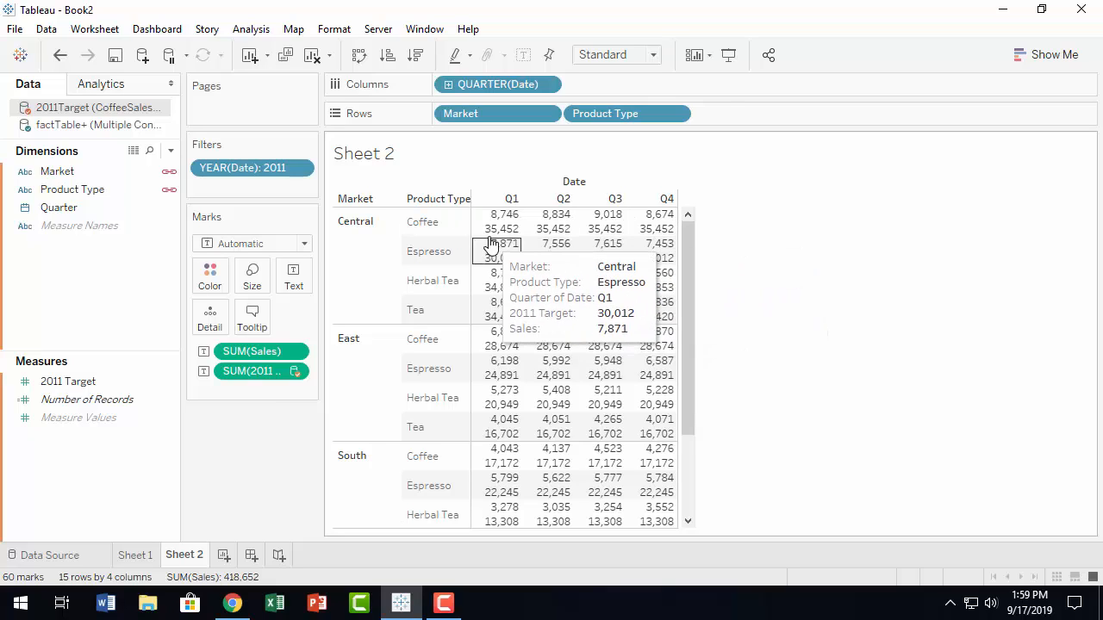
mouse_move(489, 241)
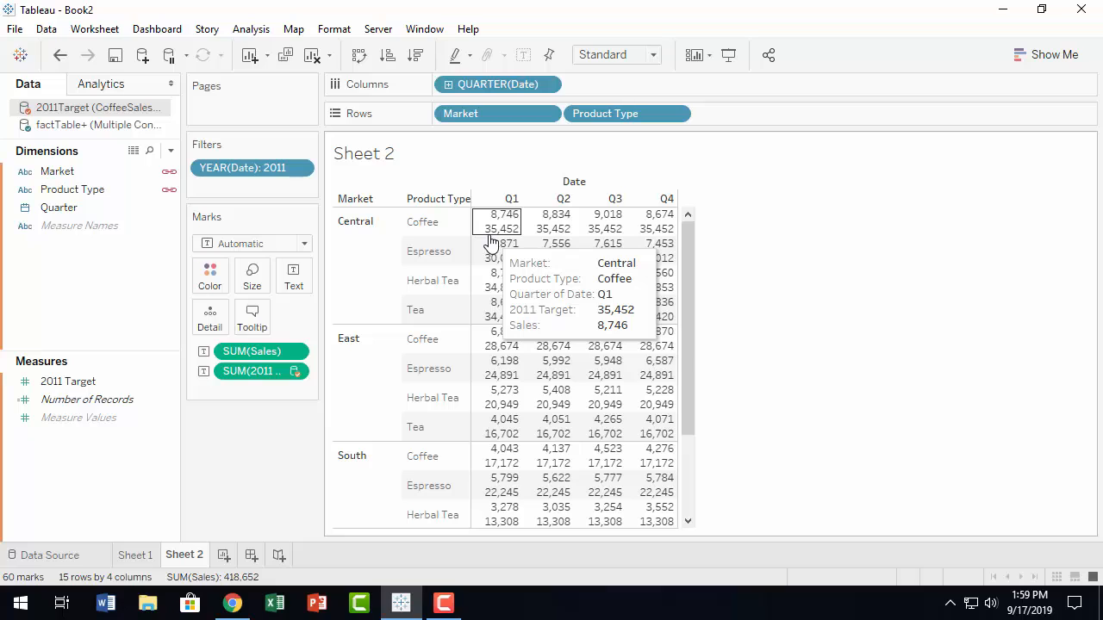
left_click(93, 210)
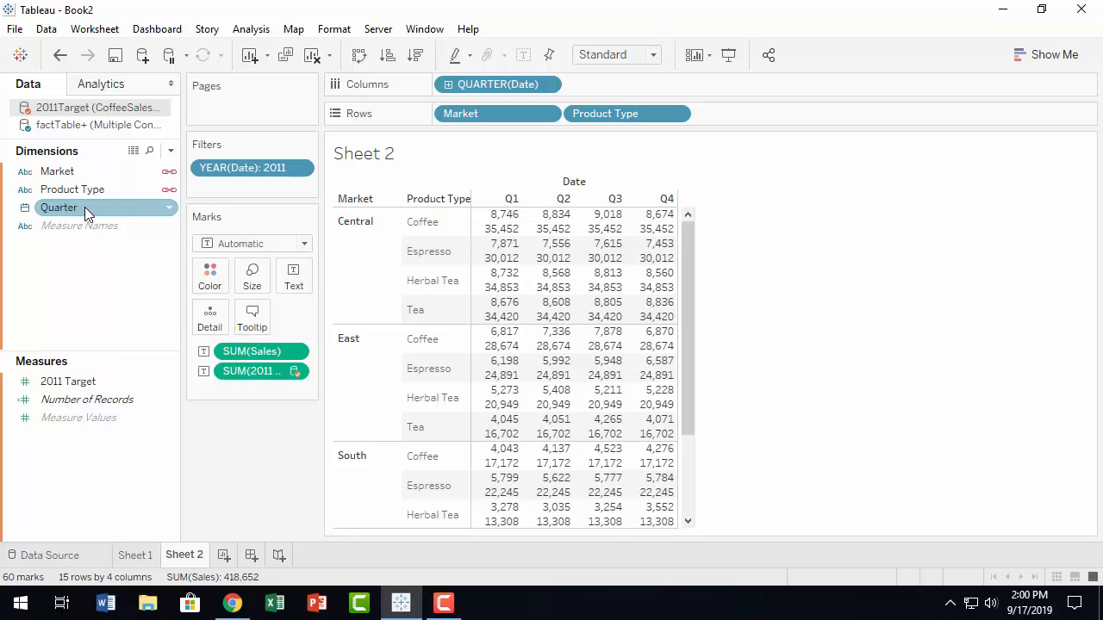
left_click(97, 125)
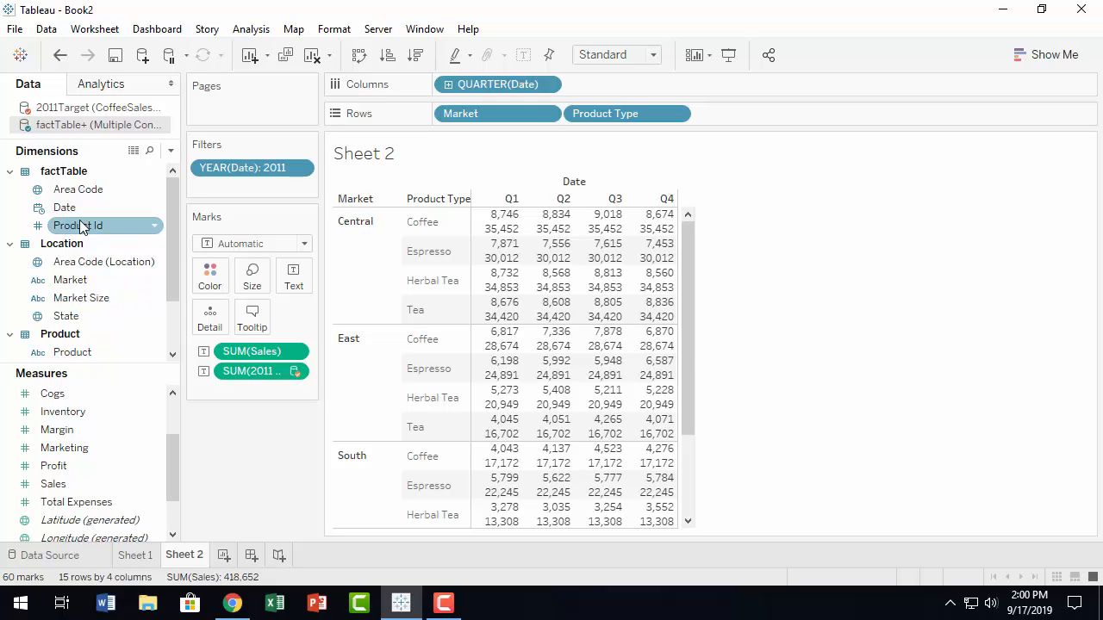
left_click(83, 107)
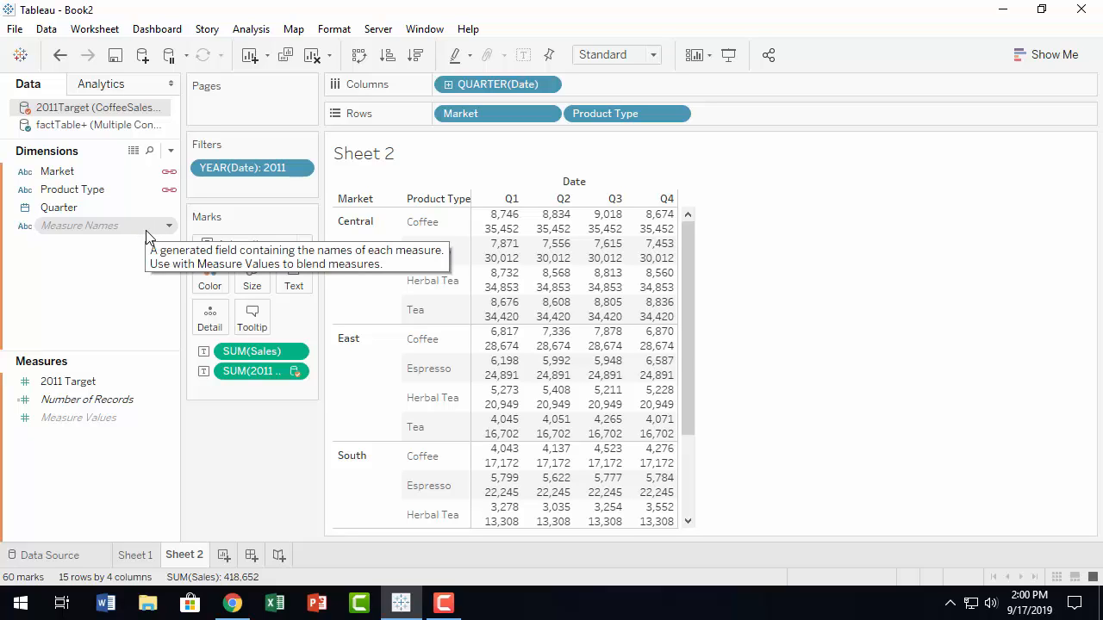
Set the blend relationship between primary source factTable+ and secondary source 2011Target to Custom
left_click(53, 34)
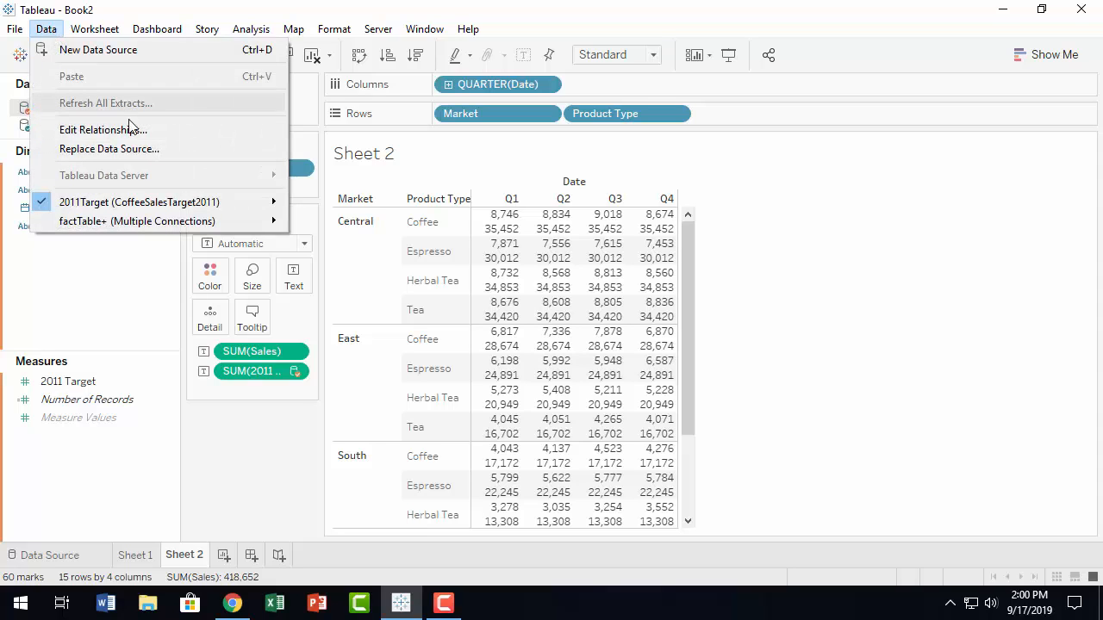
left_click(214, 128)
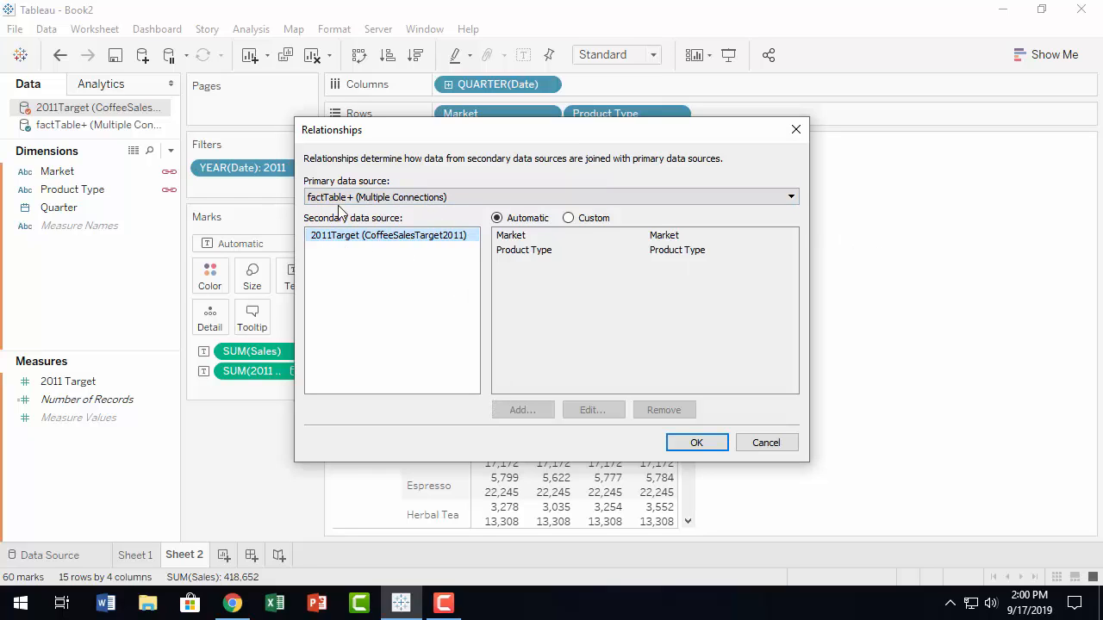
left_click(379, 248)
left_click(569, 218)
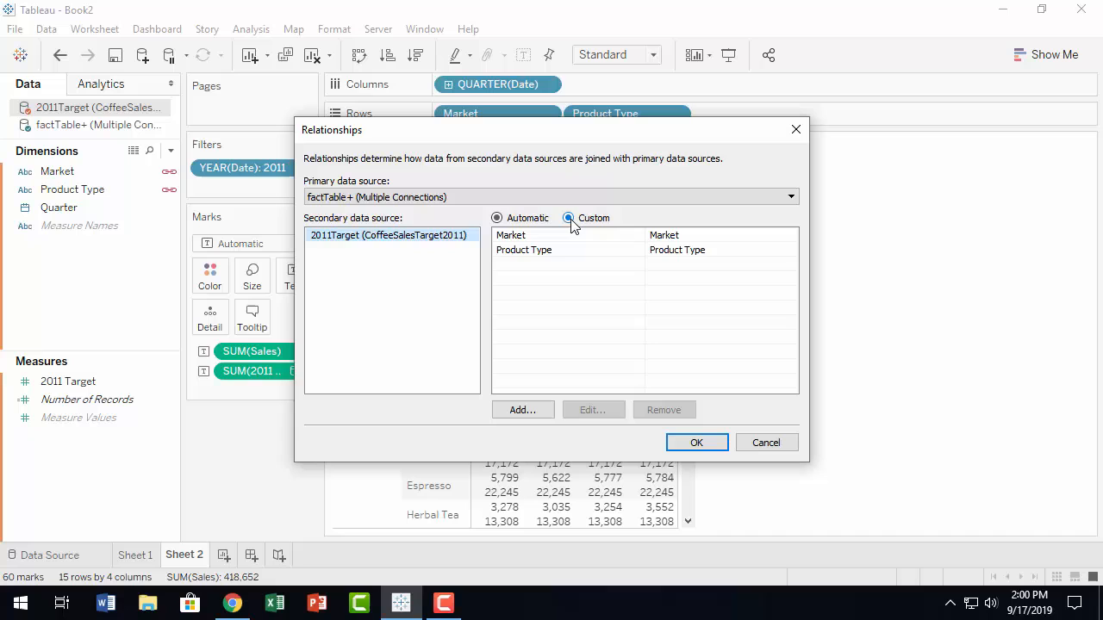
Add a field mapping from QUARTER(Date) to QUARTER(Quarter) and apply the relationship changes
left_click(522, 411)
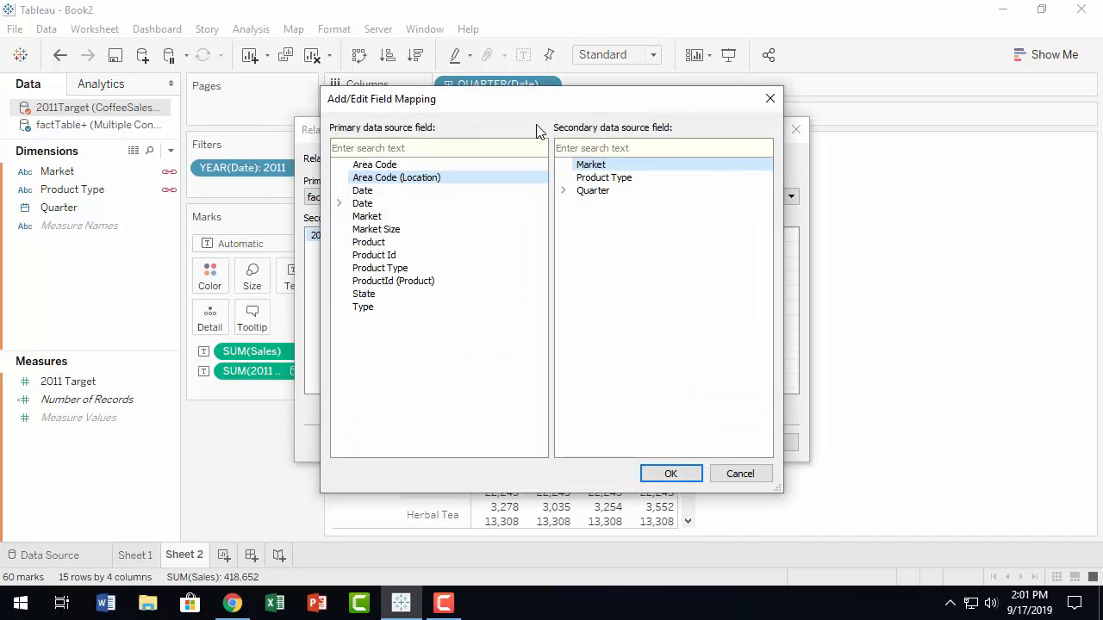
left_click_drag(544, 99, 788, 141)
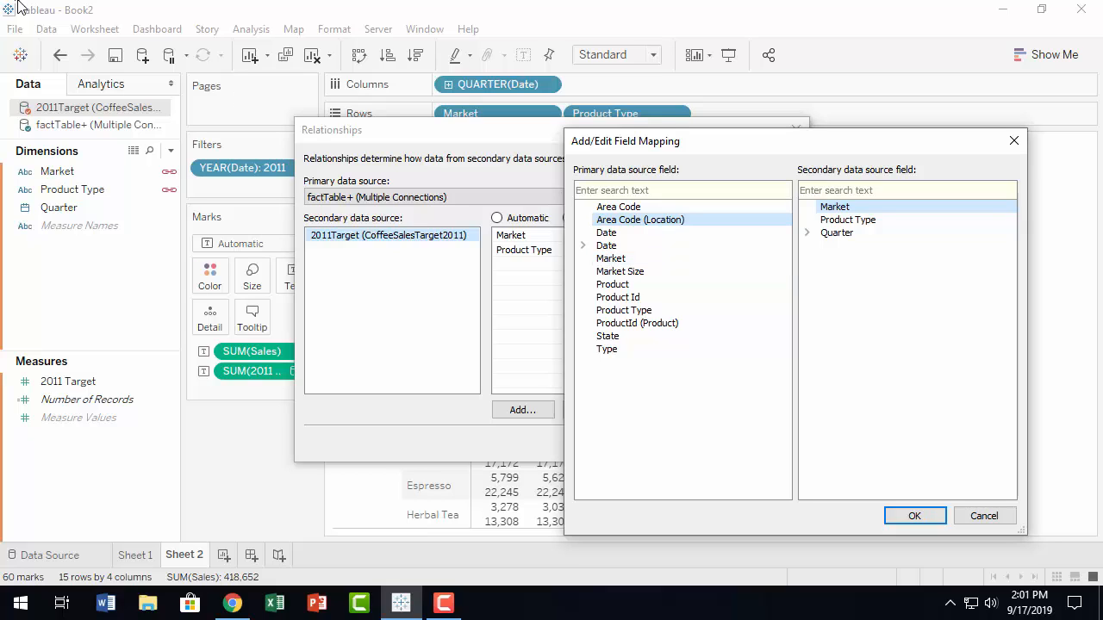
left_click(645, 186)
type("qu")
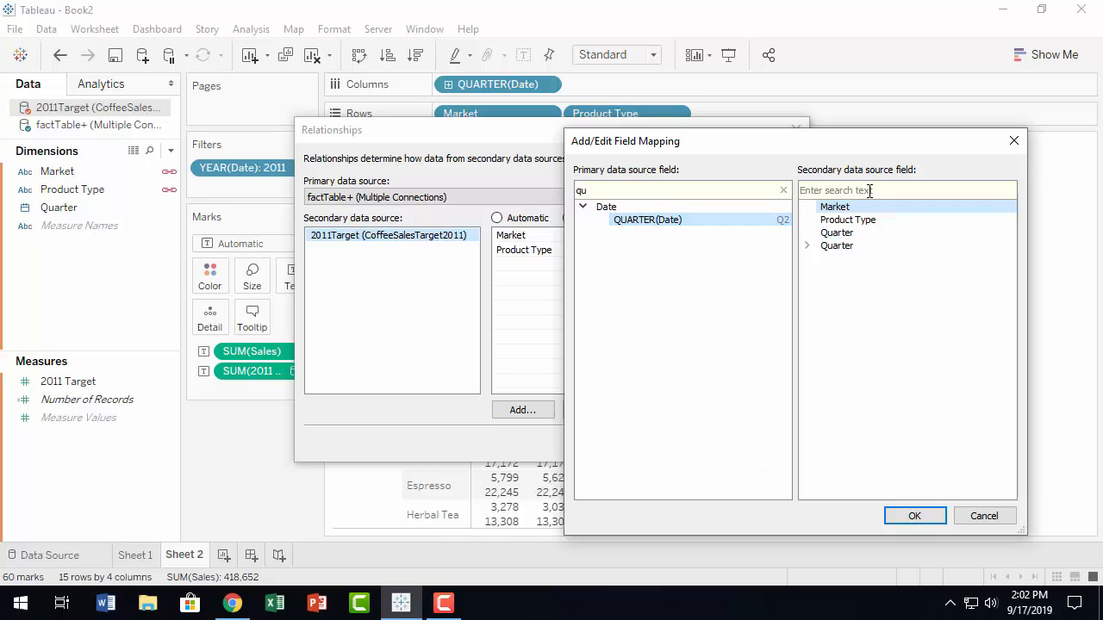
type("qu")
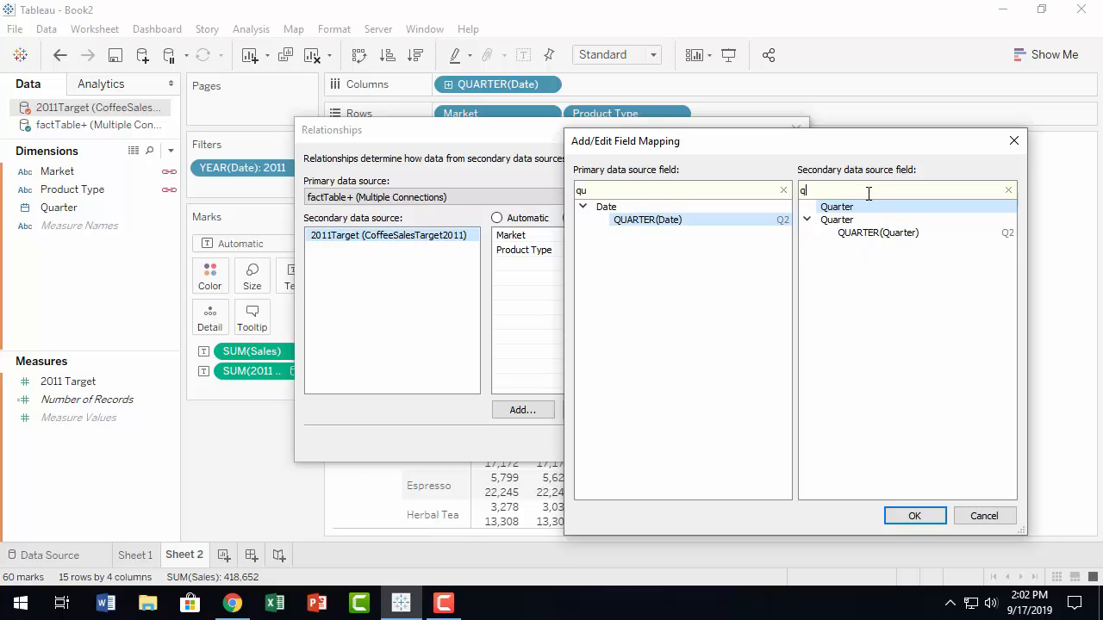
left_click(875, 231)
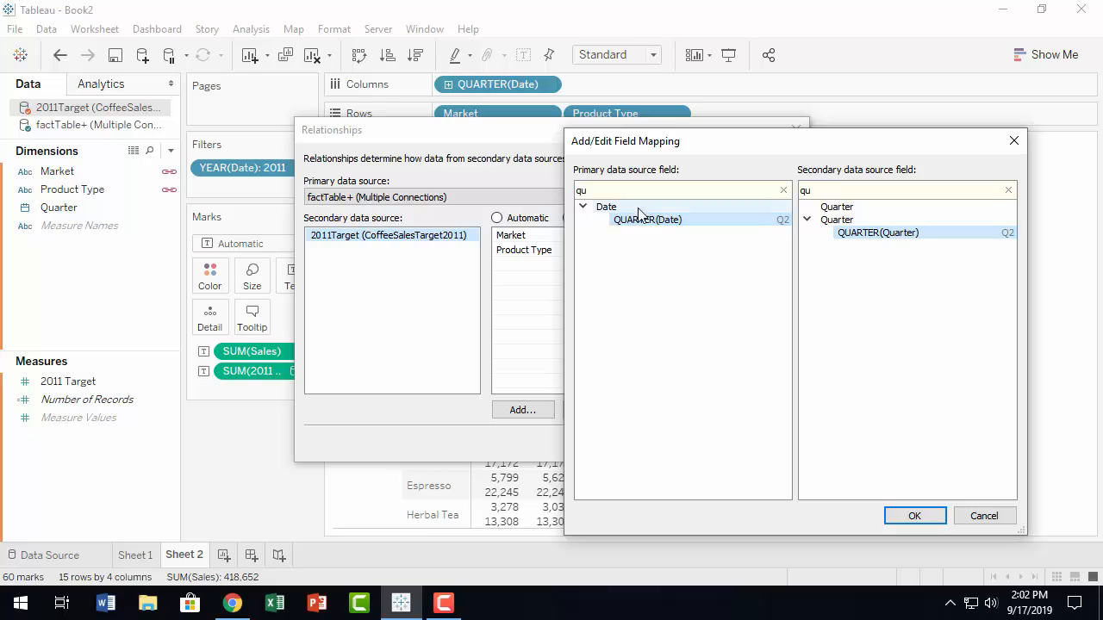
left_click(670, 223)
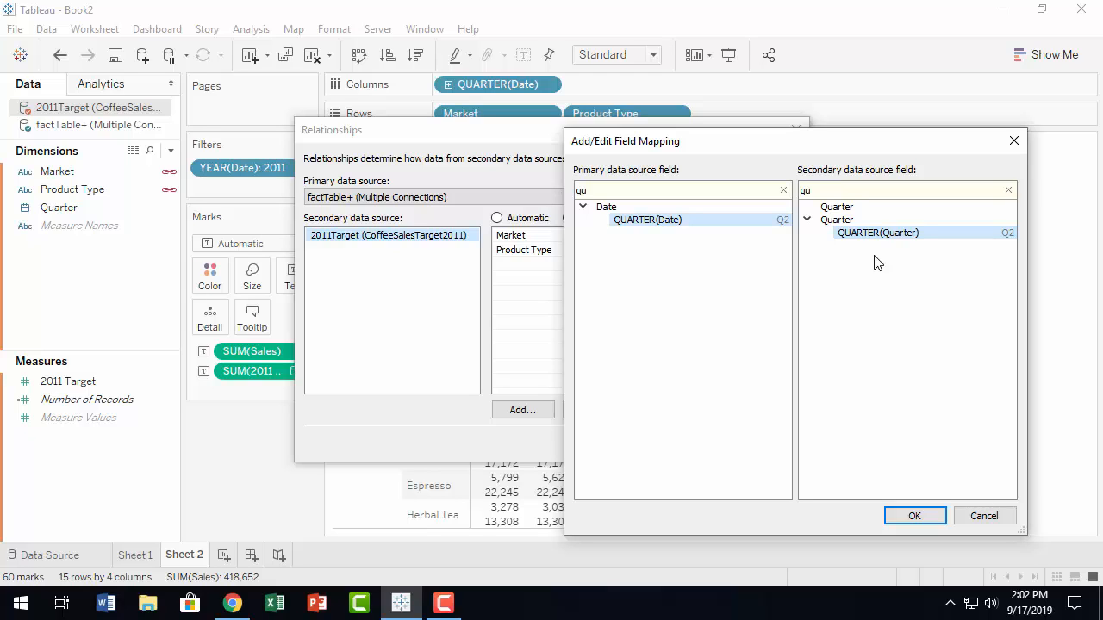
left_click(915, 516)
left_click(522, 249)
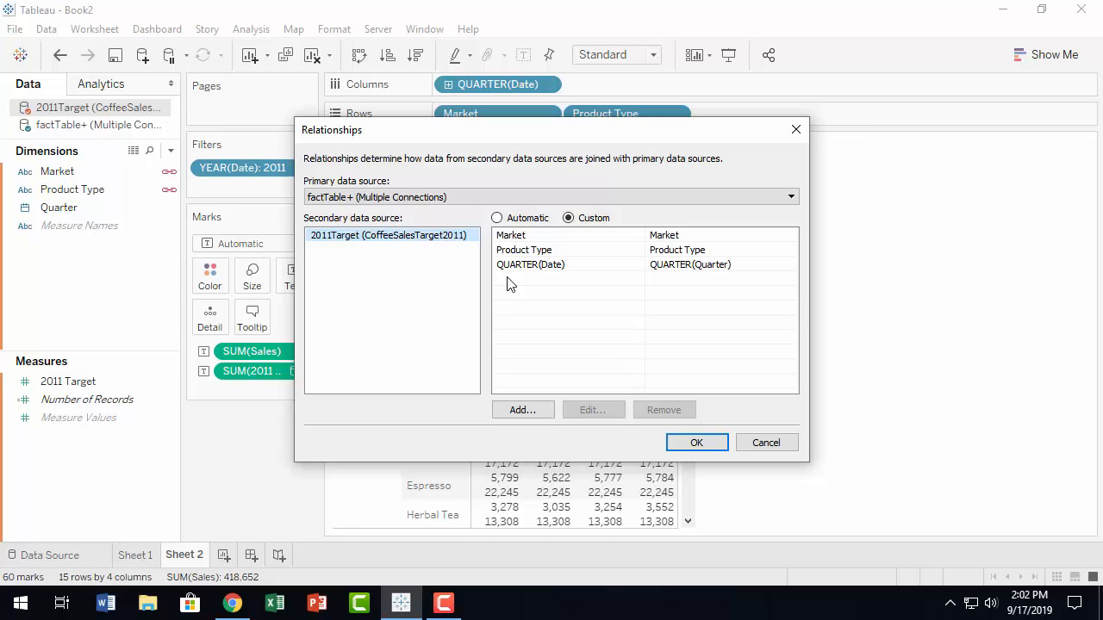
left_click(680, 446)
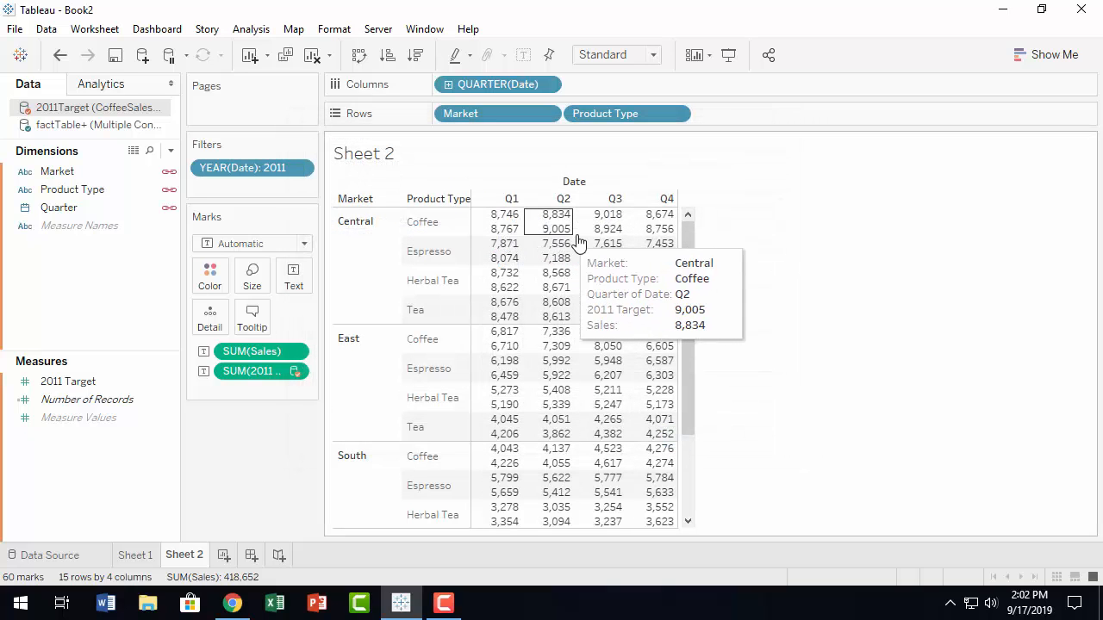